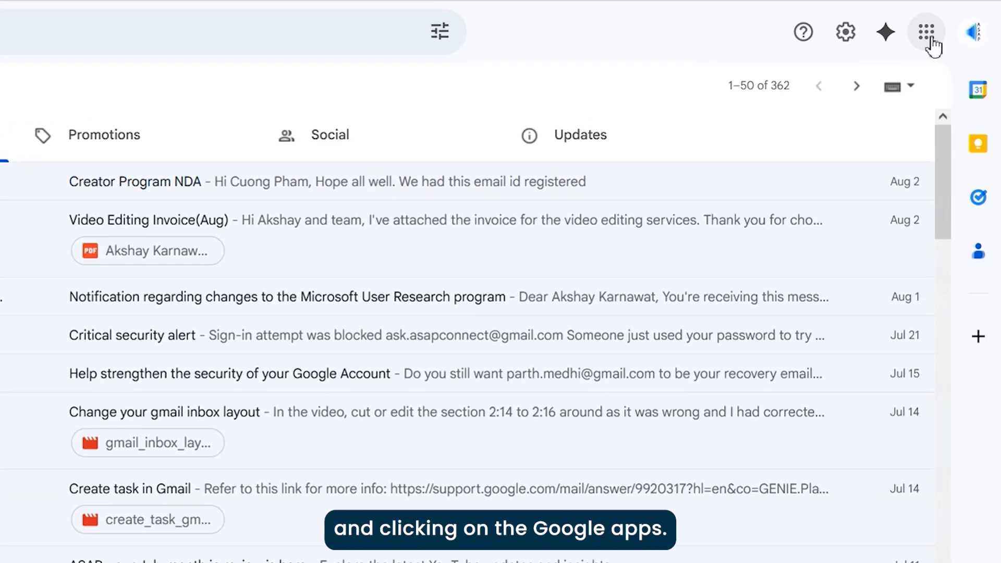
# Step: Look up Chat in the list of Google apps and close the list
pyautogui.click(927, 34)
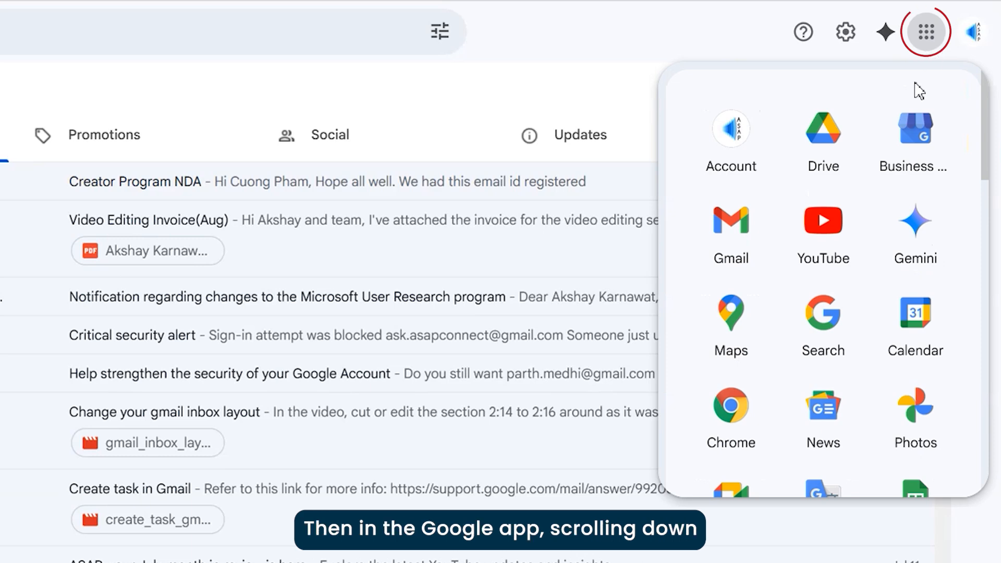
pyautogui.scroll(-8, 870, 202)
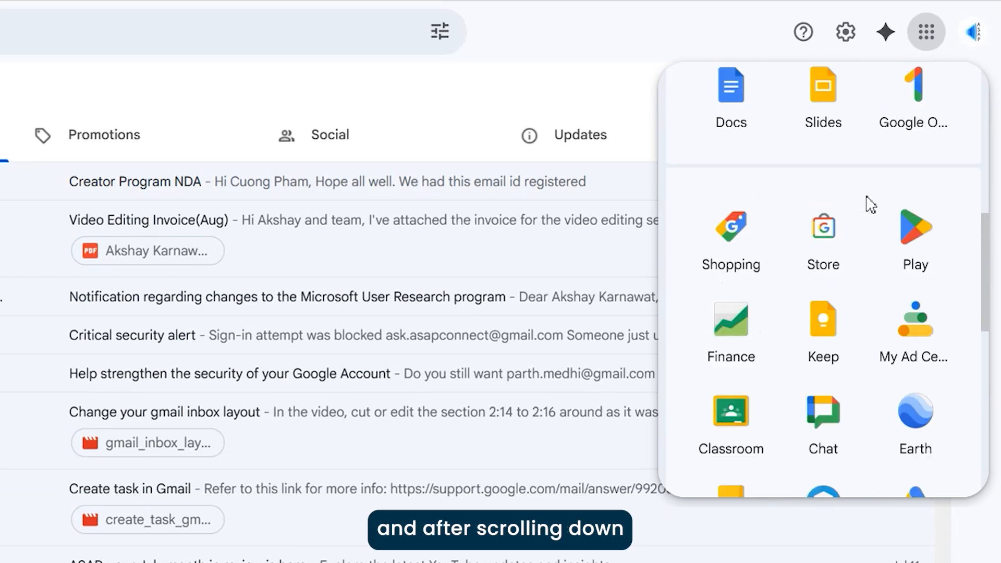
pyautogui.scroll(-3, 869, 203)
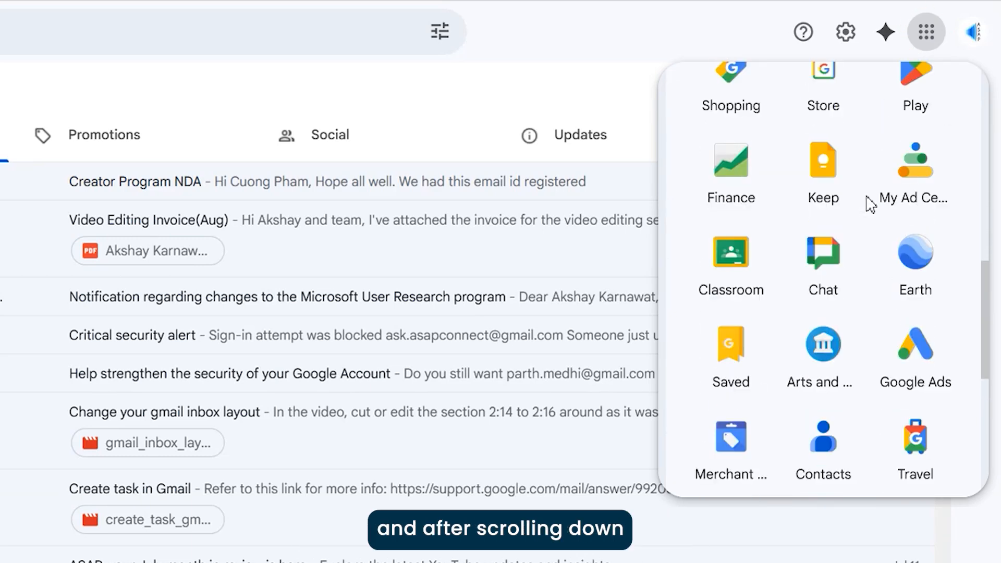
pyautogui.click(822, 293)
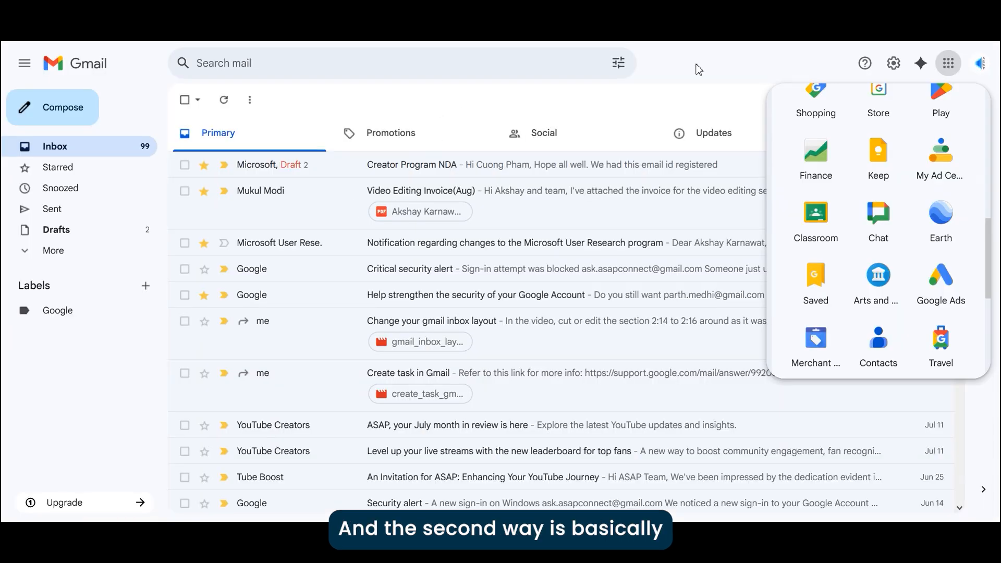
pyautogui.click(699, 69)
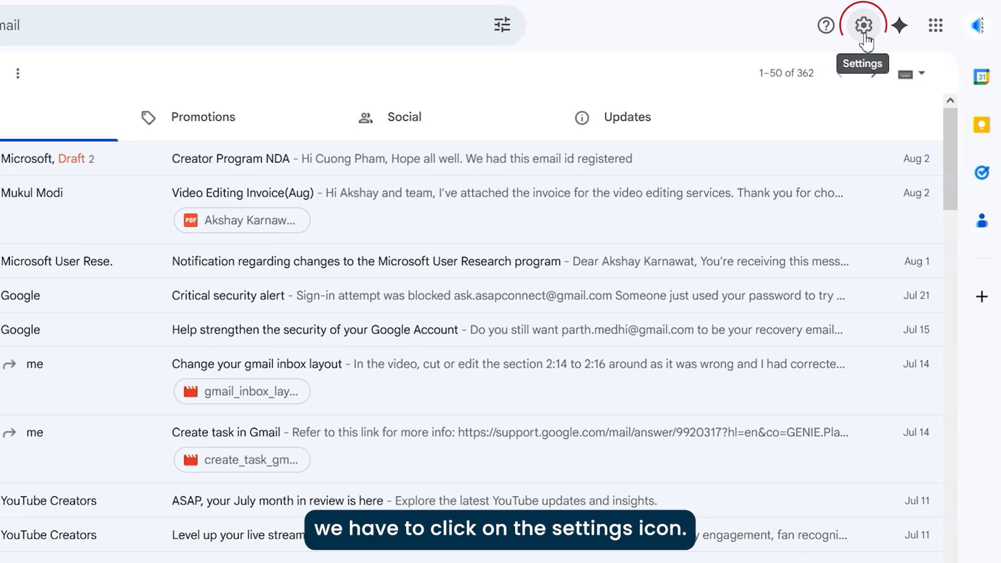
# Step: Turn on Google Chat in Gmail's Chat and Meet settings and save the changes
pyautogui.click(864, 32)
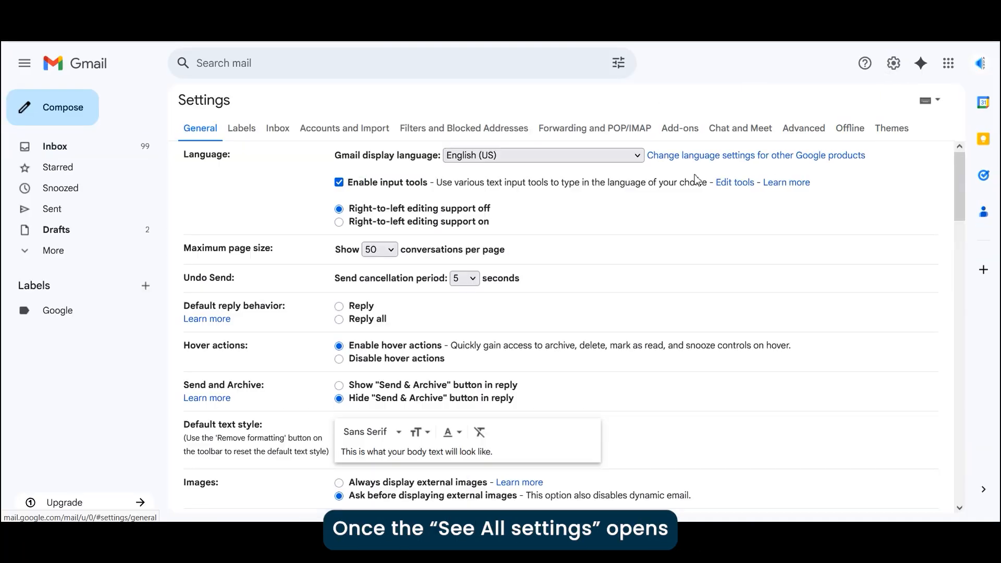
pyautogui.click(860, 139)
pyautogui.click(744, 132)
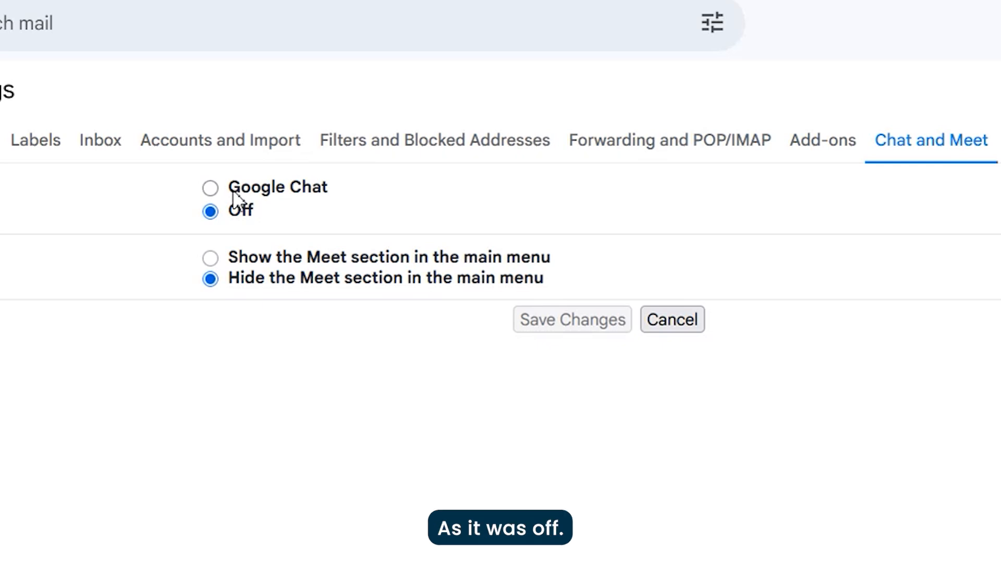
pyautogui.click(211, 188)
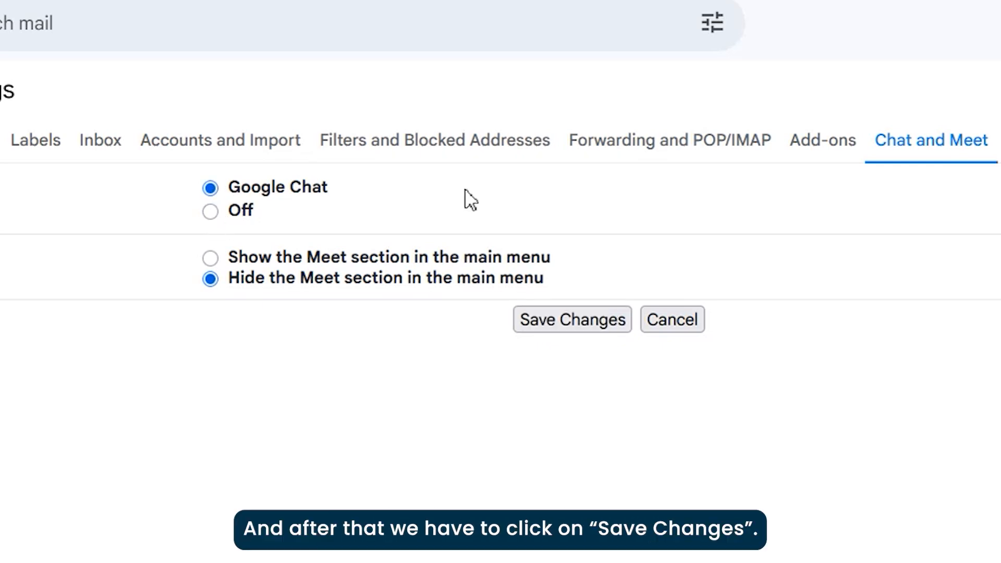
pyautogui.click(570, 329)
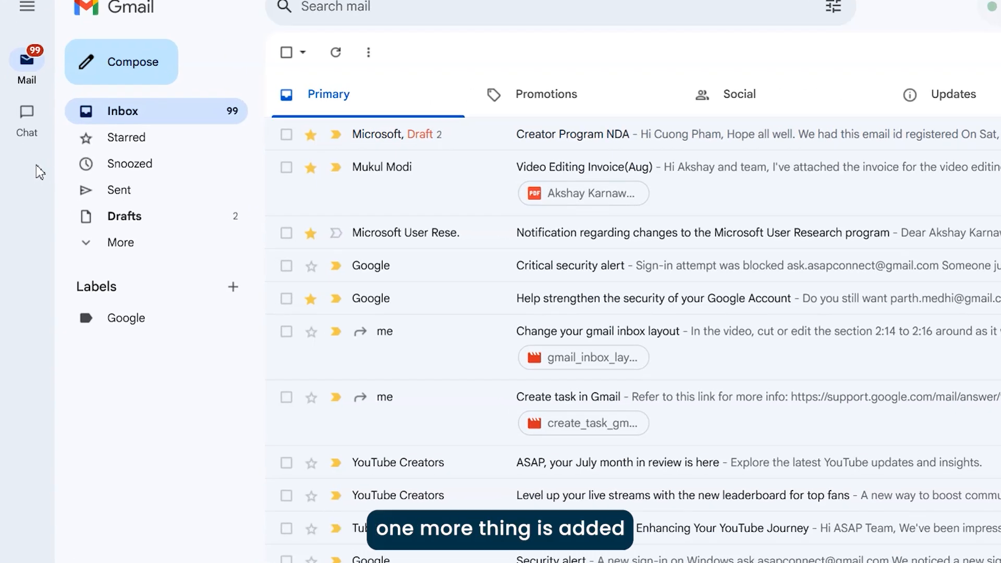
# Step: Create a new Chat space named ASAP with the frequently used grinning emoji as its icon
pyautogui.click(30, 124)
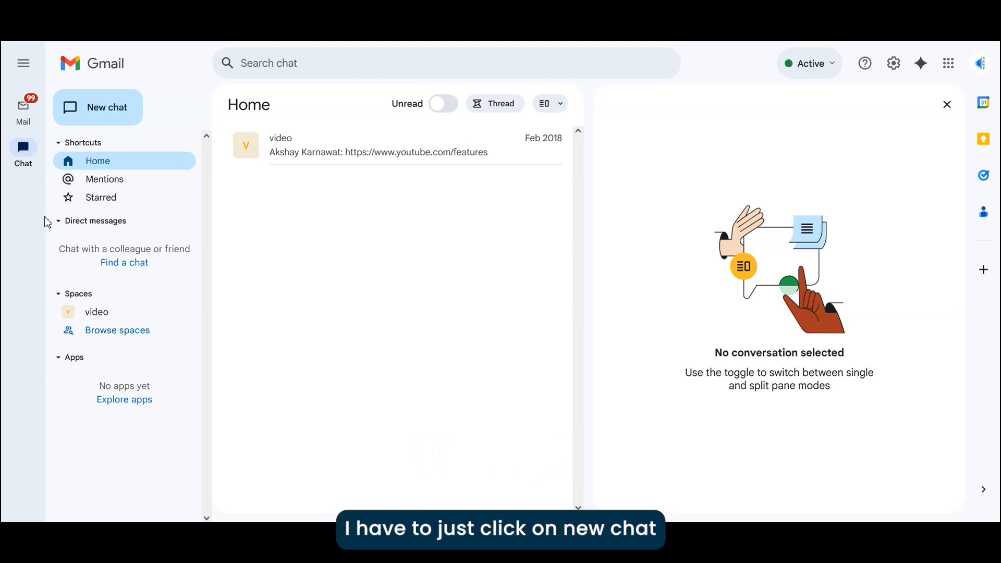
pyautogui.click(120, 122)
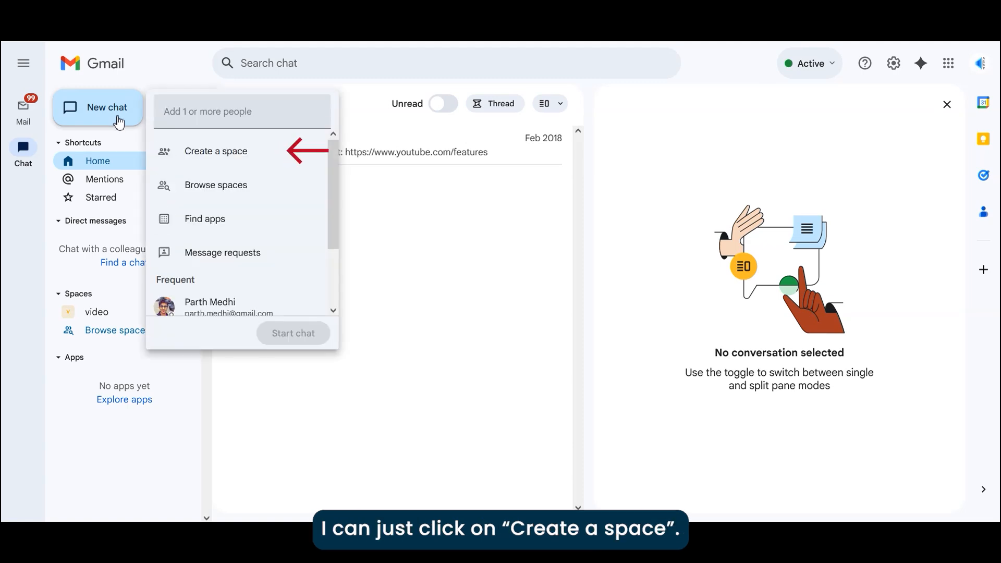
pyautogui.click(226, 156)
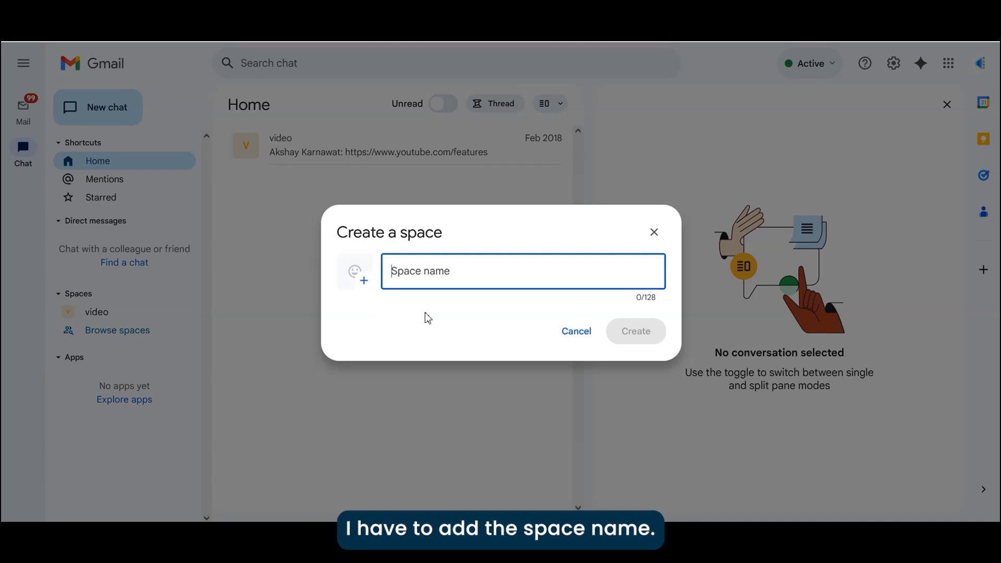
pyautogui.write('ASA')
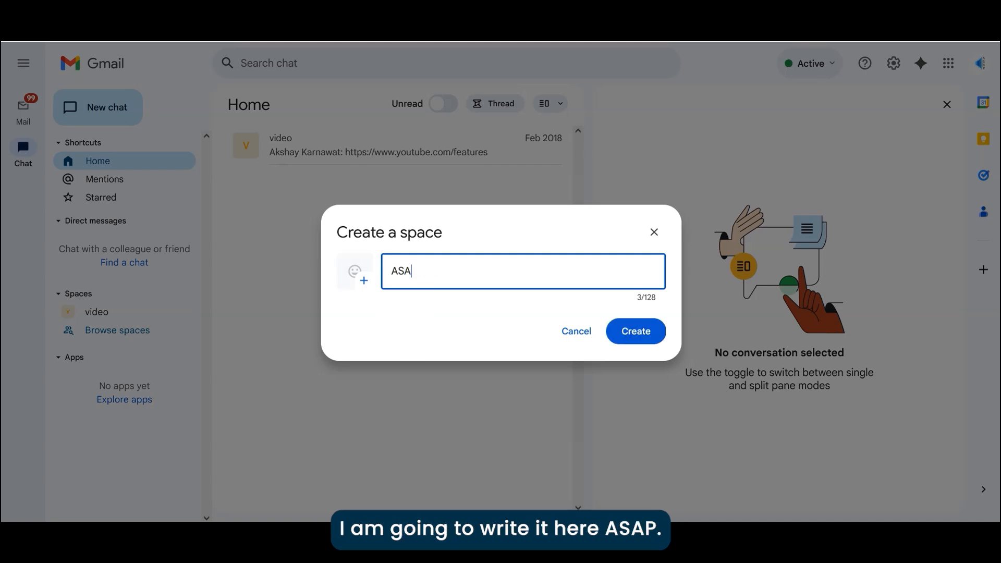
pyautogui.write('P')
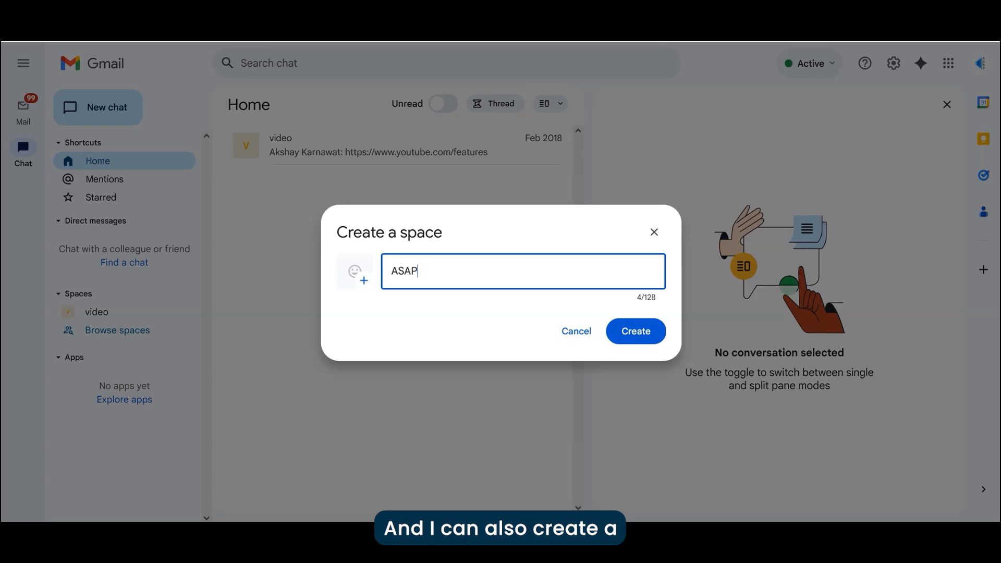
pyautogui.click(365, 284)
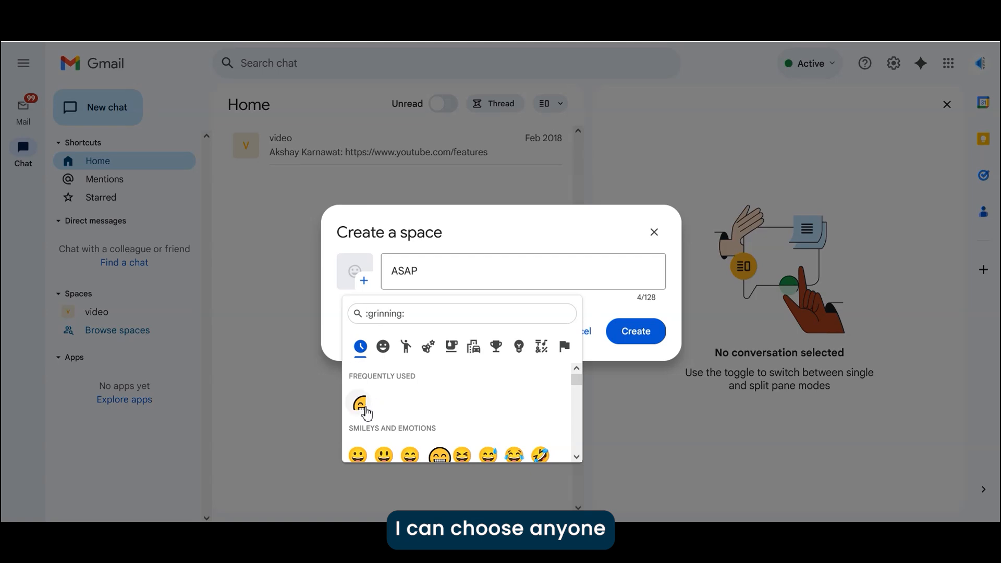
pyautogui.click(365, 411)
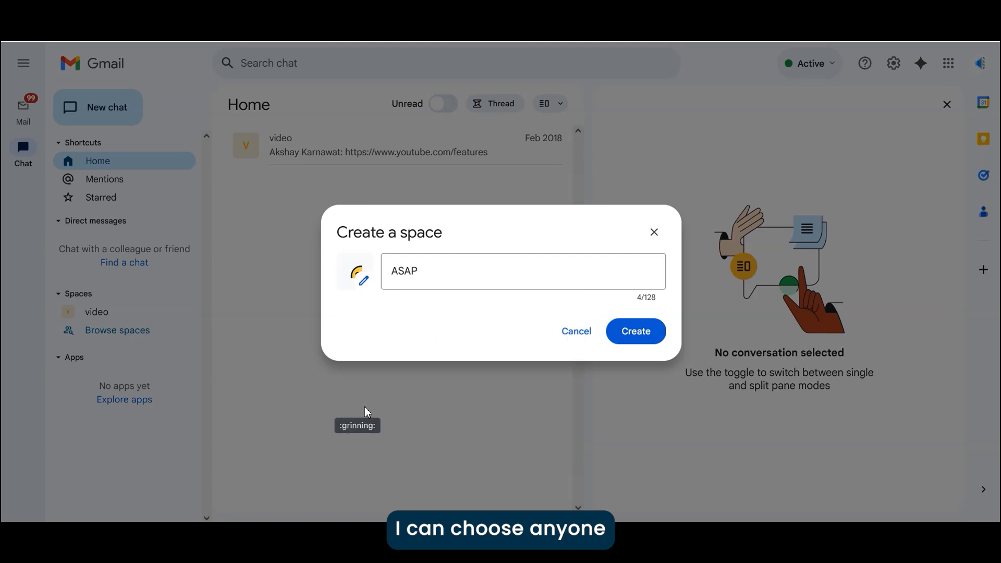
pyautogui.click(633, 341)
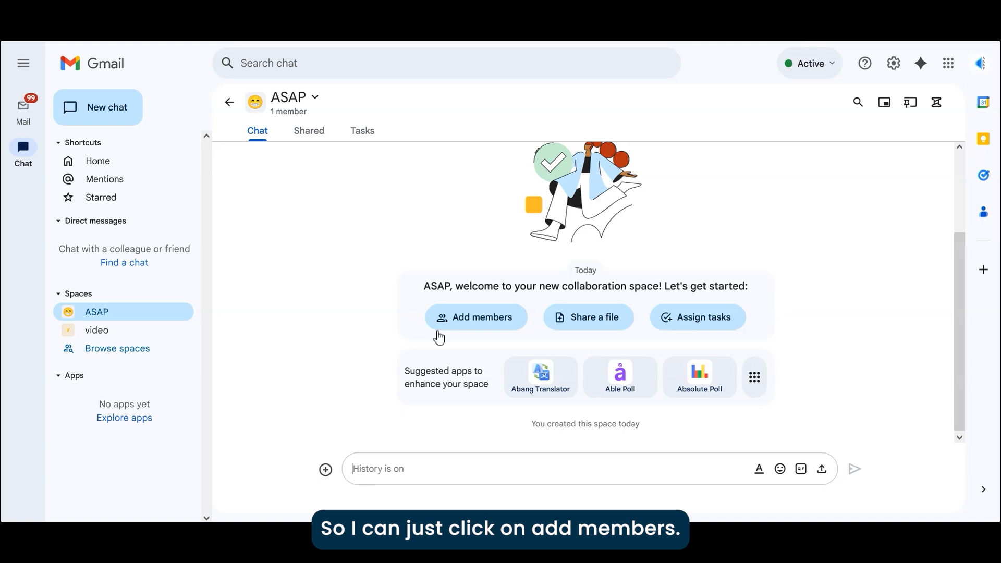
# Step: Invite two of the suggested contacts, the first and the third listed, as members of the ASAP space
pyautogui.click(458, 325)
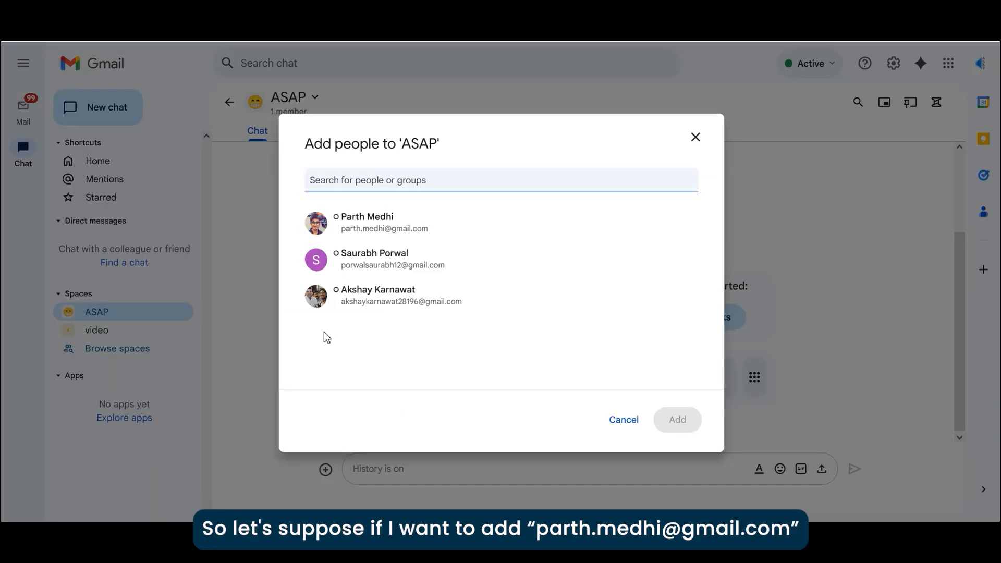
pyautogui.click(475, 234)
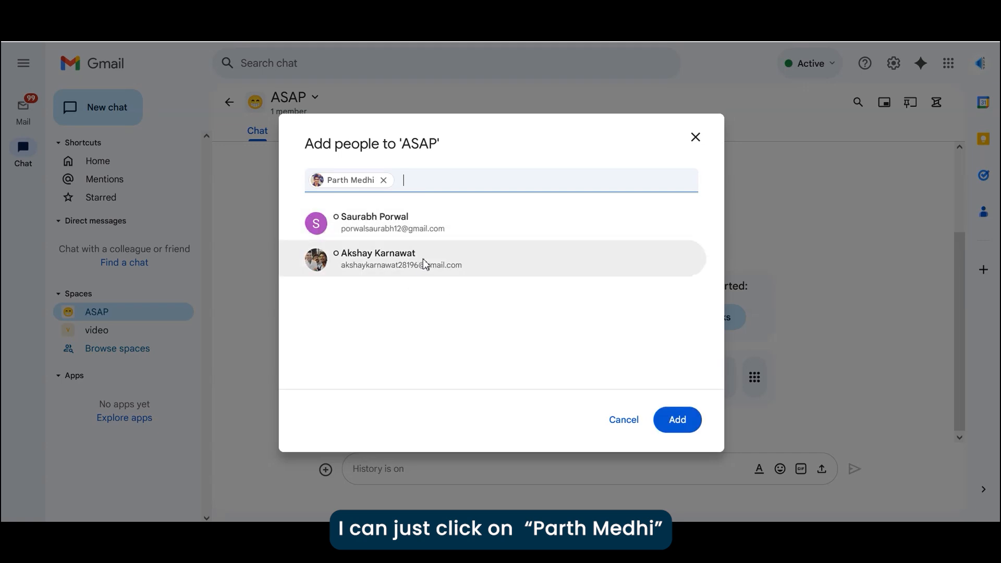
pyautogui.click(424, 264)
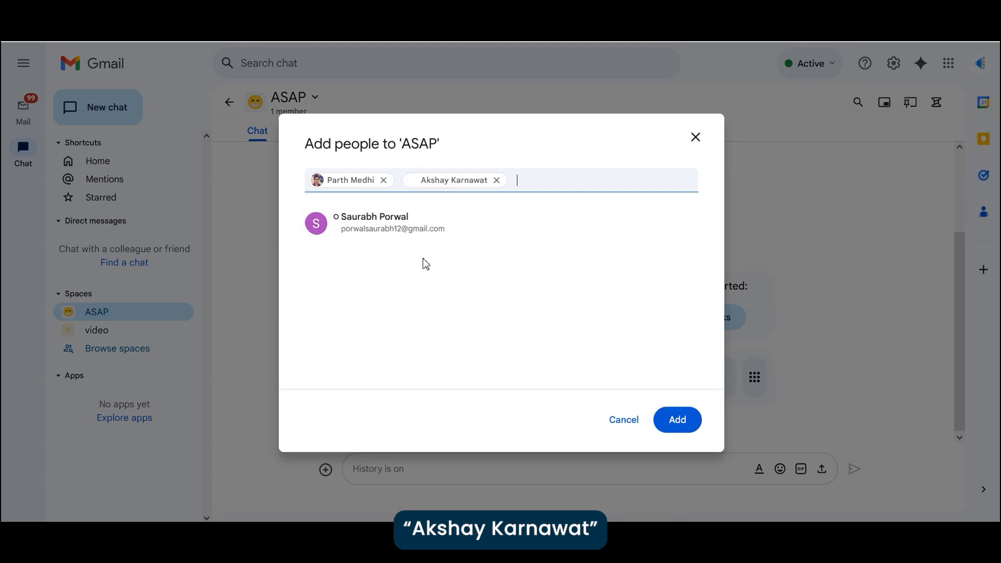
pyautogui.click(683, 428)
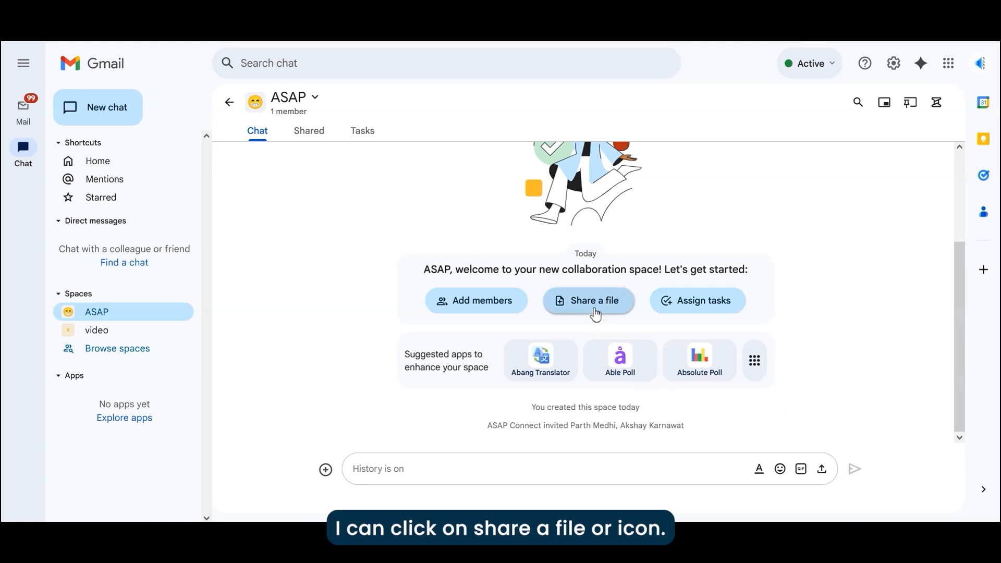
pyautogui.click(823, 471)
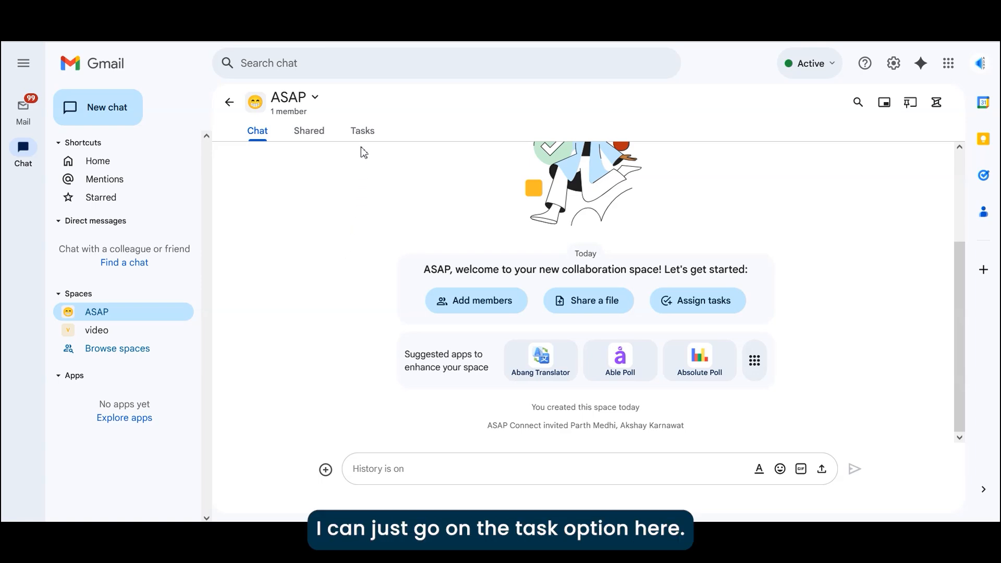
# Step: Start a new space task in the ASAP space with the title "ASAP VideoTask"
pyautogui.click(362, 131)
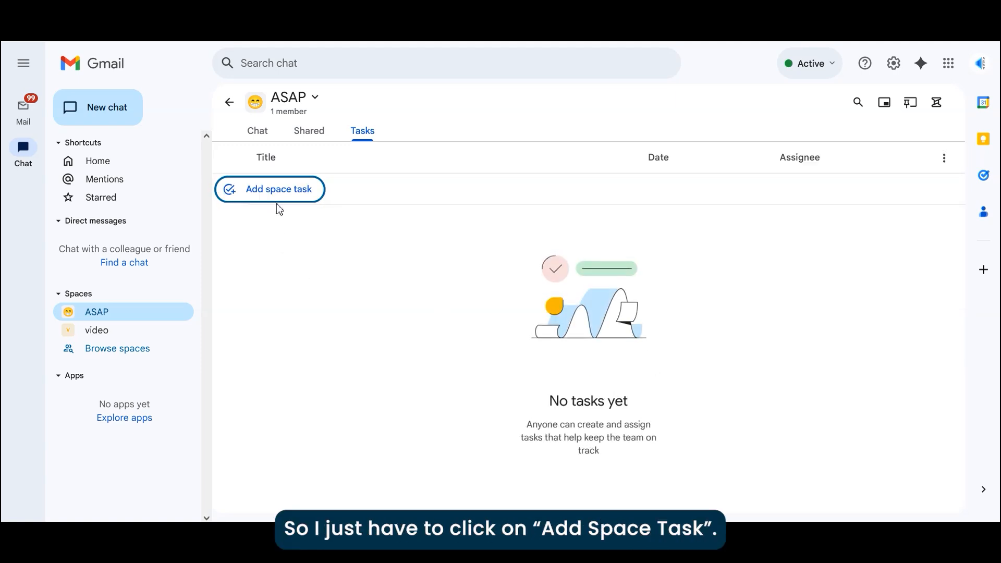
pyautogui.click(284, 193)
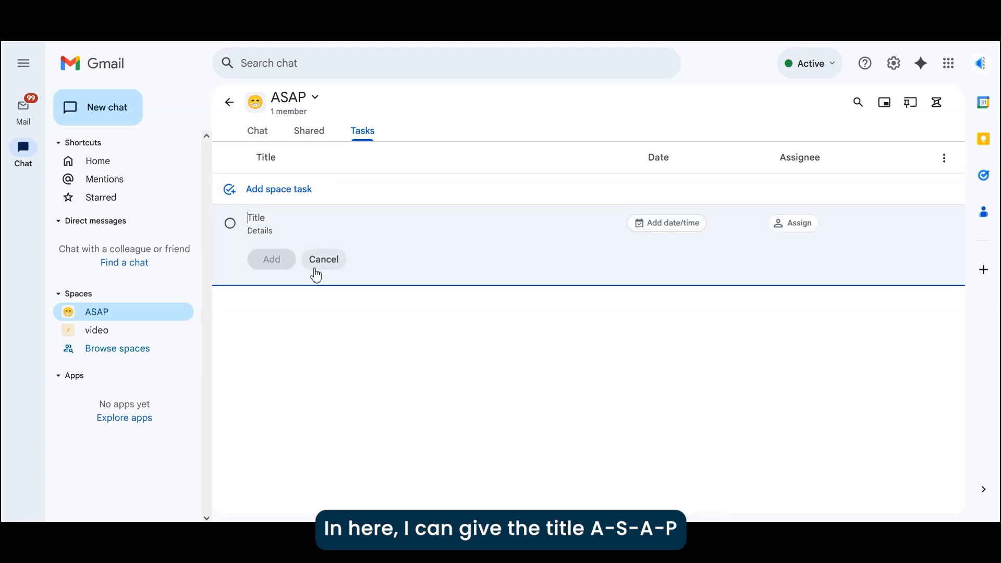
pyautogui.write('A')
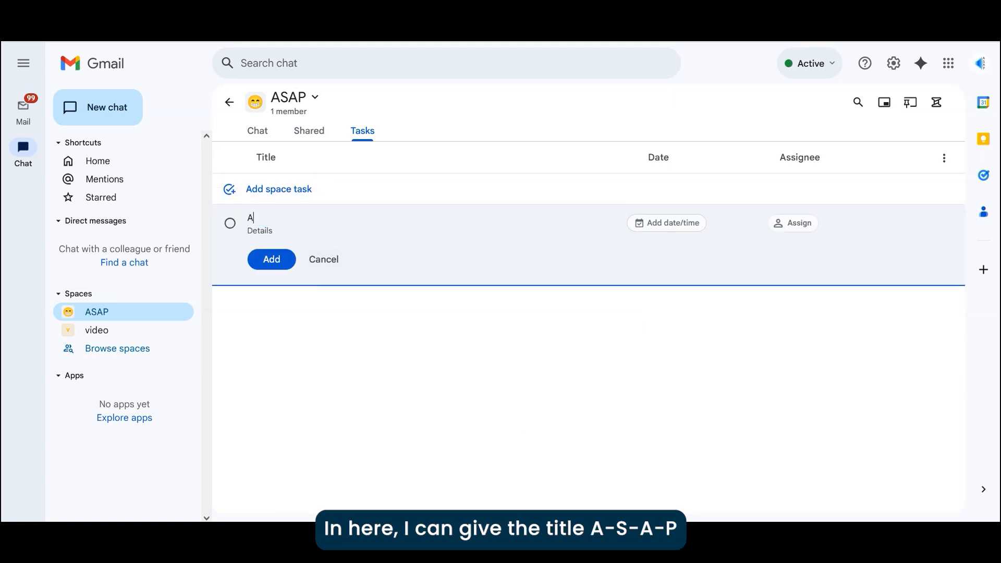
pyautogui.write('SAP VideoTask')
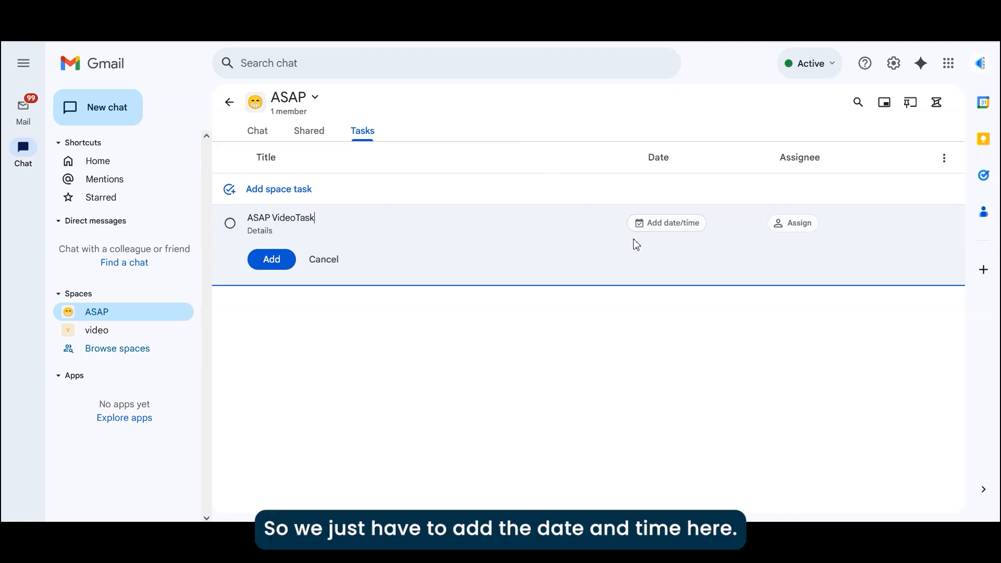
# Step: Set the new task's date and time to August 12, 2025 at 10:30 AM
pyautogui.click(670, 226)
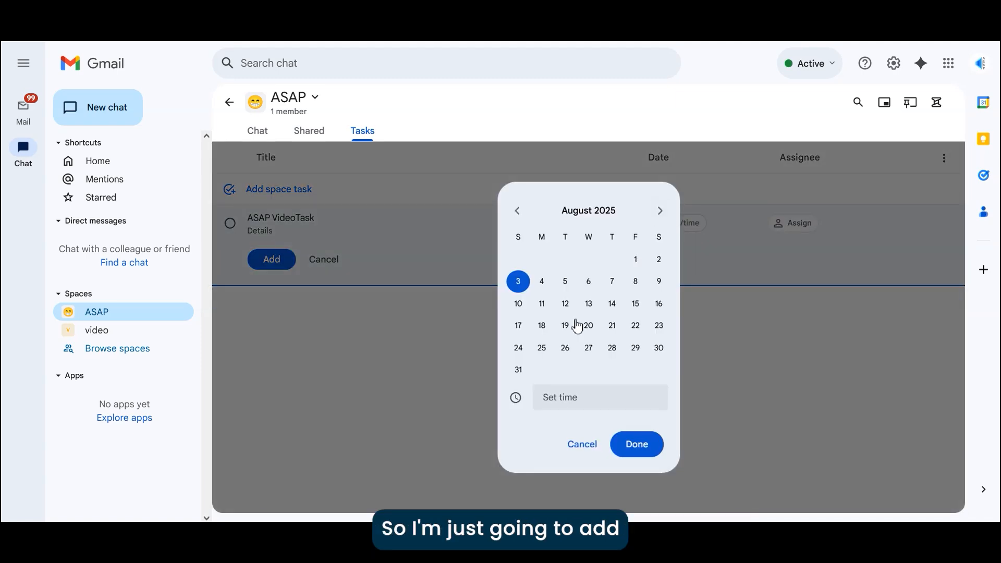
pyautogui.click(567, 307)
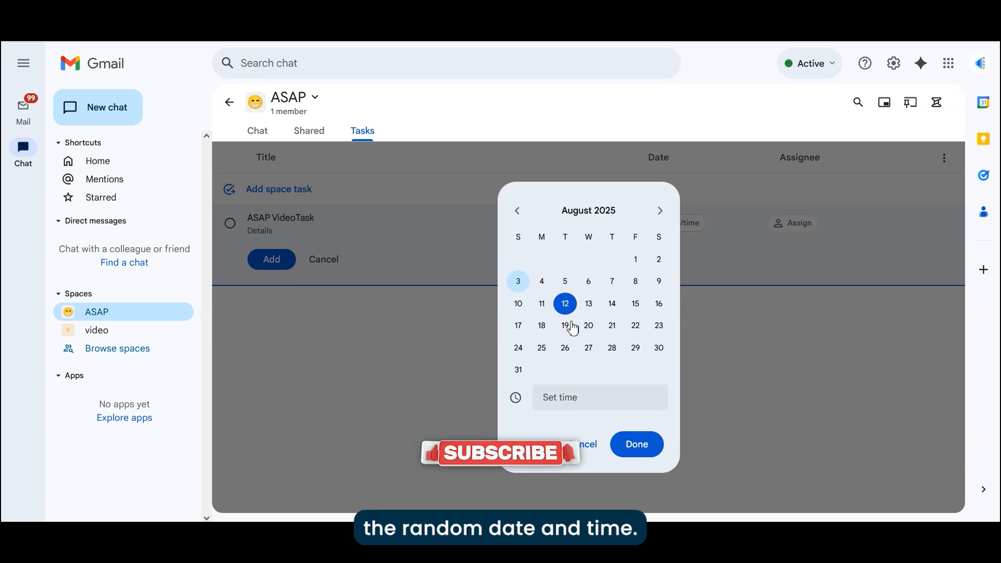
pyautogui.click(579, 400)
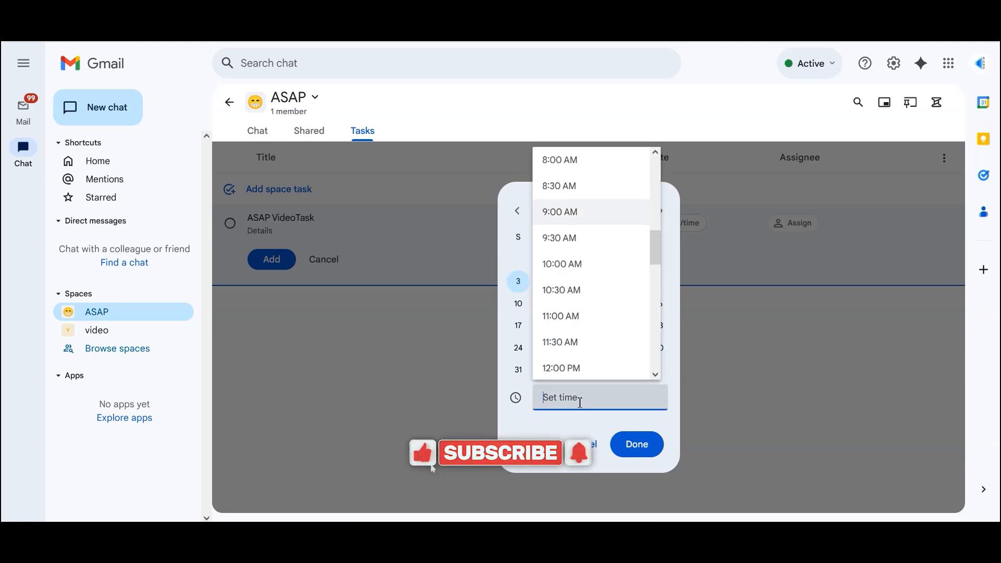
pyautogui.click(568, 292)
pyautogui.click(640, 444)
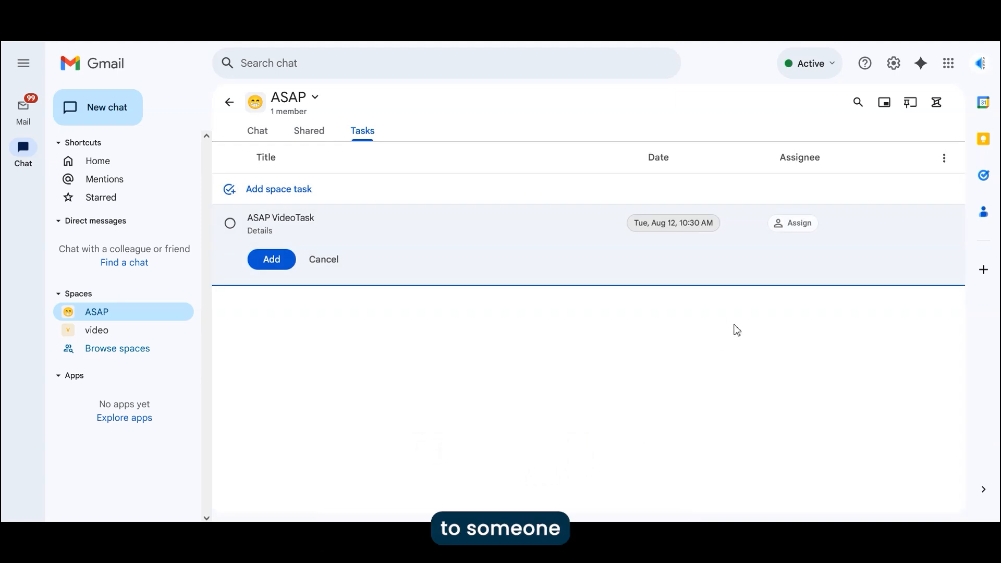
# Step: Assign the task to the ASAP Connect account and add it to the space's task list
pyautogui.click(798, 226)
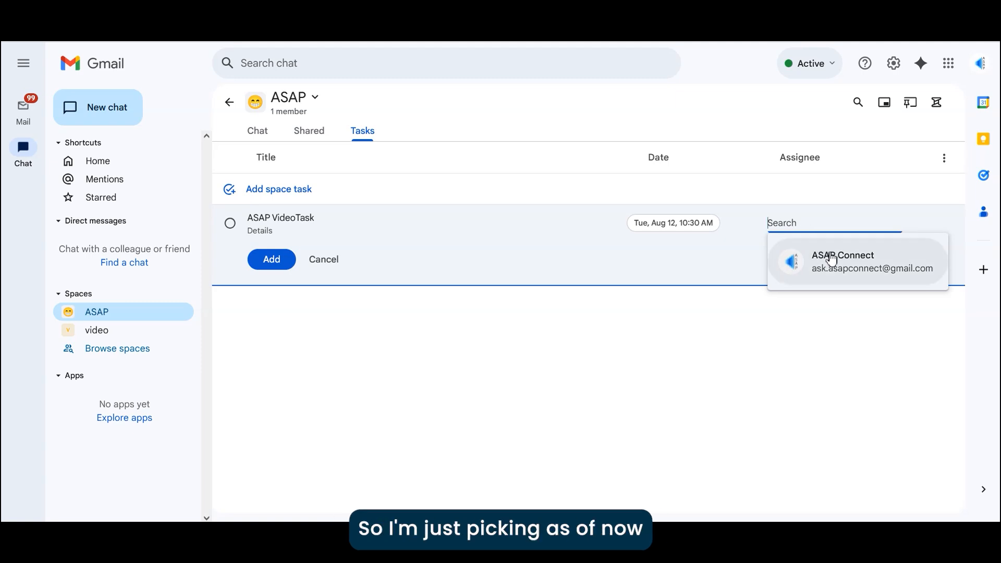
pyautogui.click(844, 276)
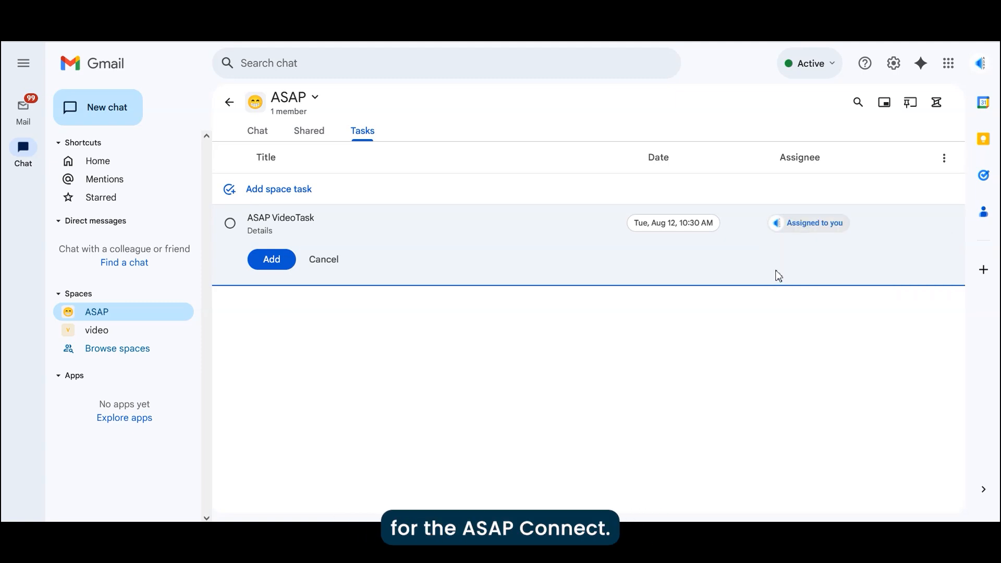
pyautogui.click(276, 267)
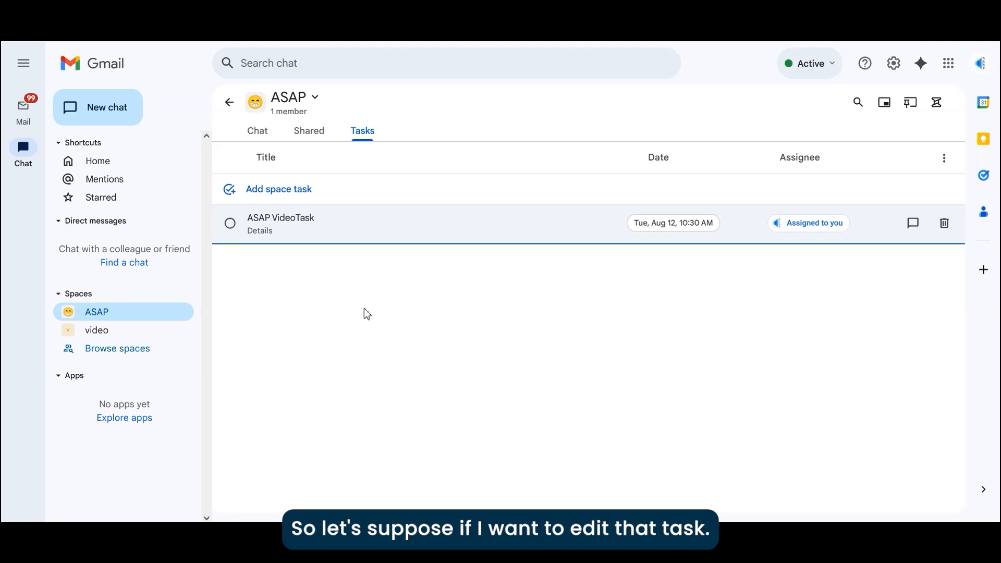
# Step: Check the ASAP space's chat for the task message and return to the space's task list
pyautogui.click(257, 131)
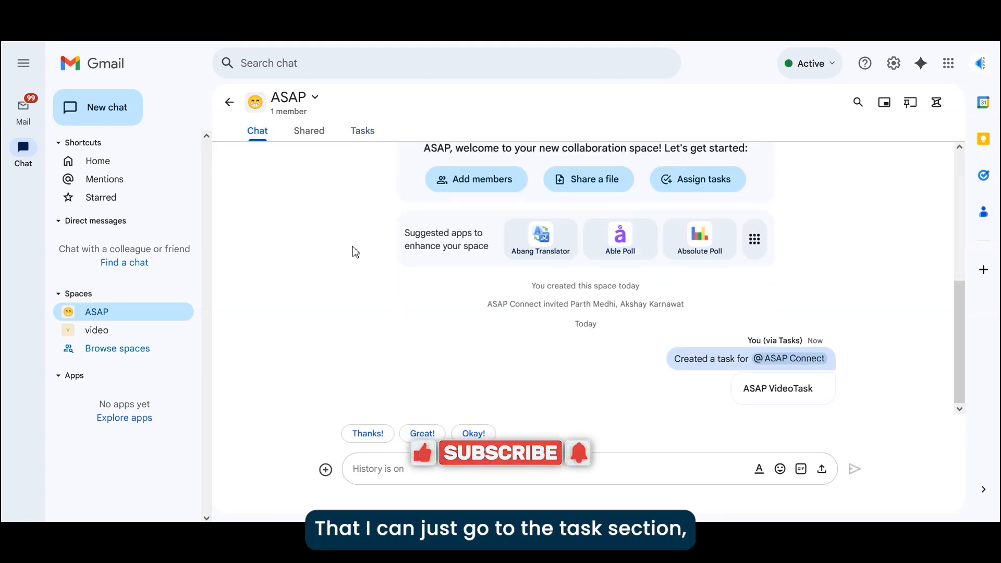
pyautogui.click(364, 136)
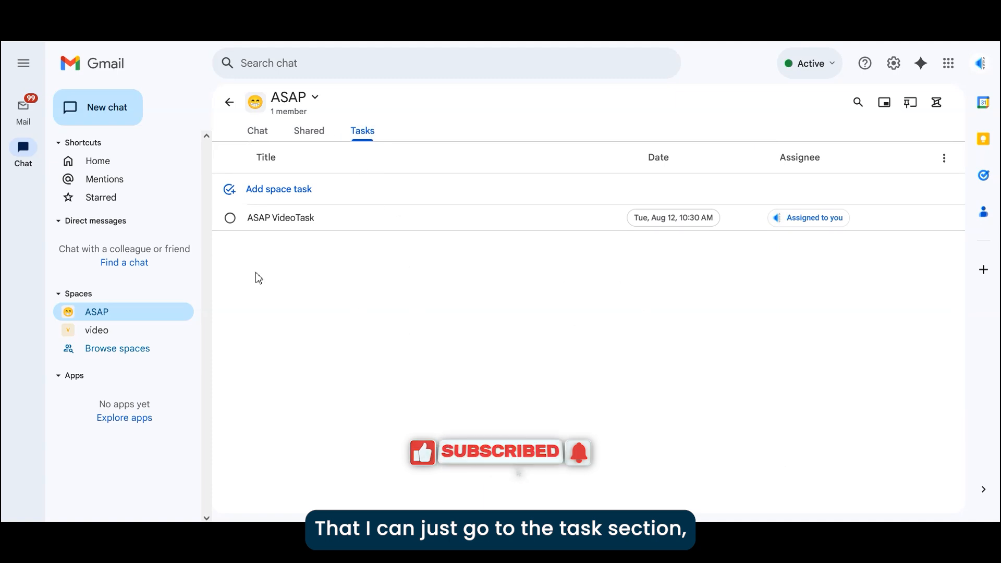
# Step: Rename the ASAP VideoTask task in the ASAP space to "ASAP Video"
pyautogui.click(298, 218)
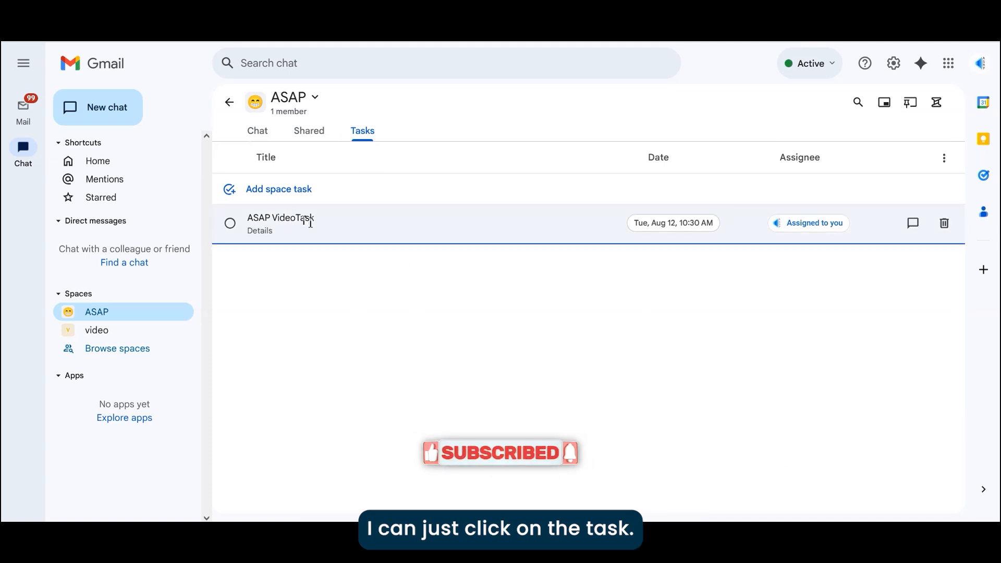
pyautogui.press('BackSpace')
pyautogui.press('BackSpace')
pyautogui.press('BackSpace')
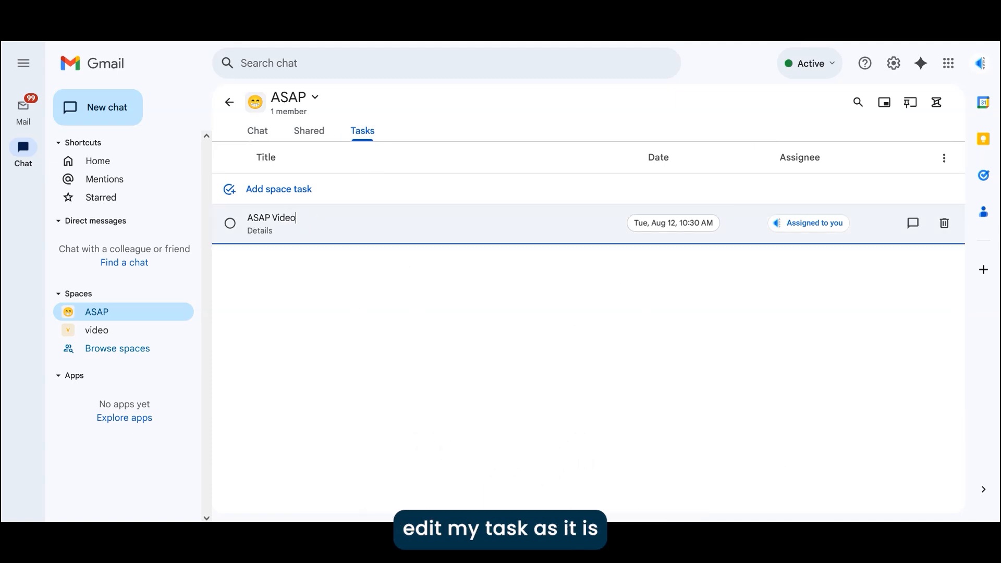
pyautogui.click(372, 298)
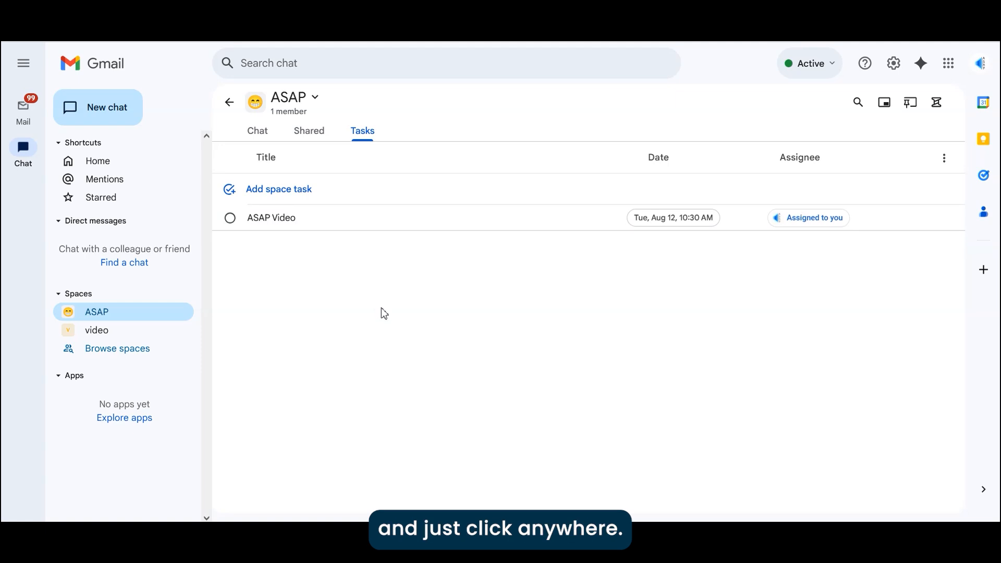
# Step: Mark the ASAP Video task as completed and restore it from the completed list to the open tasks
pyautogui.moveTo(362, 210)
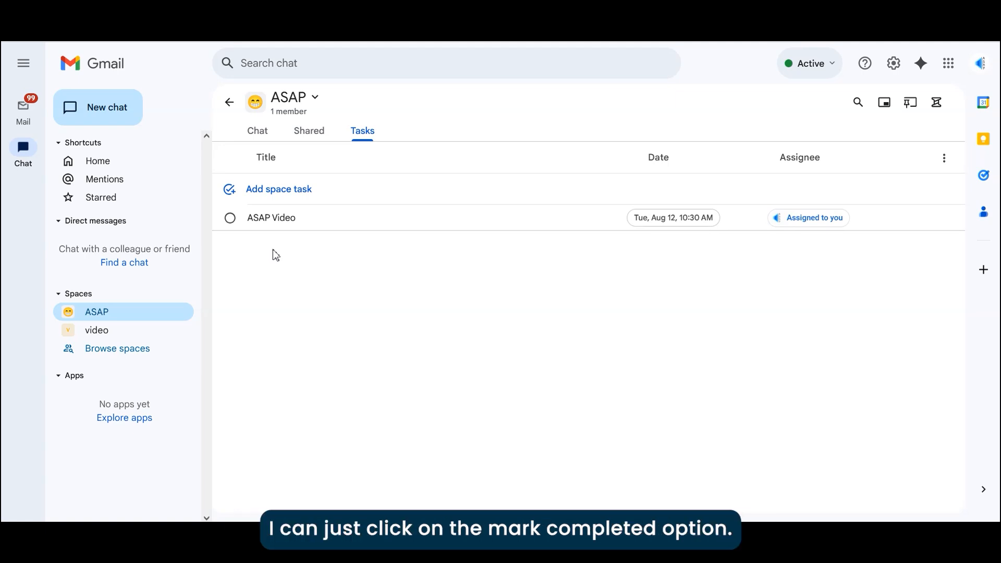
pyautogui.click(231, 219)
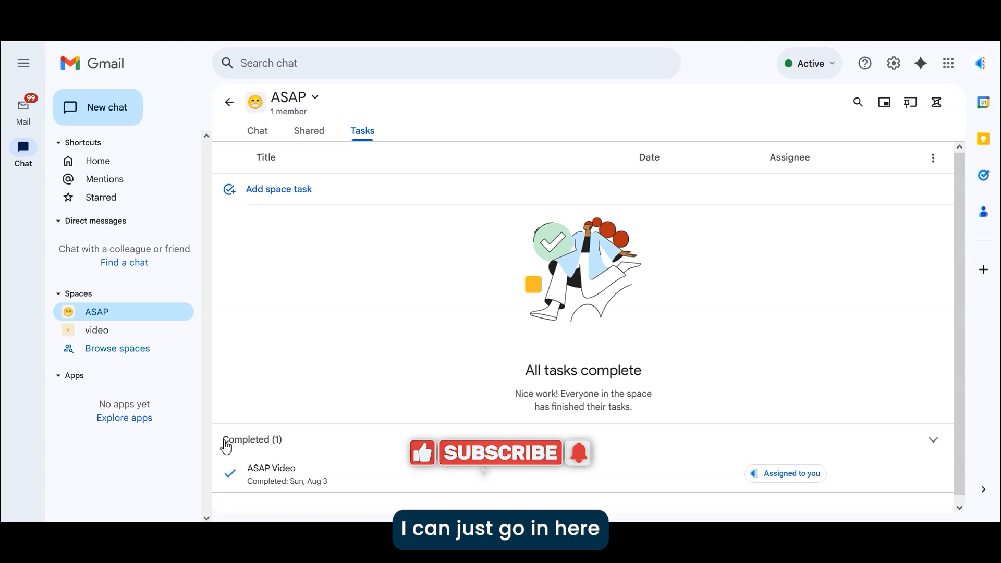
pyautogui.click(231, 476)
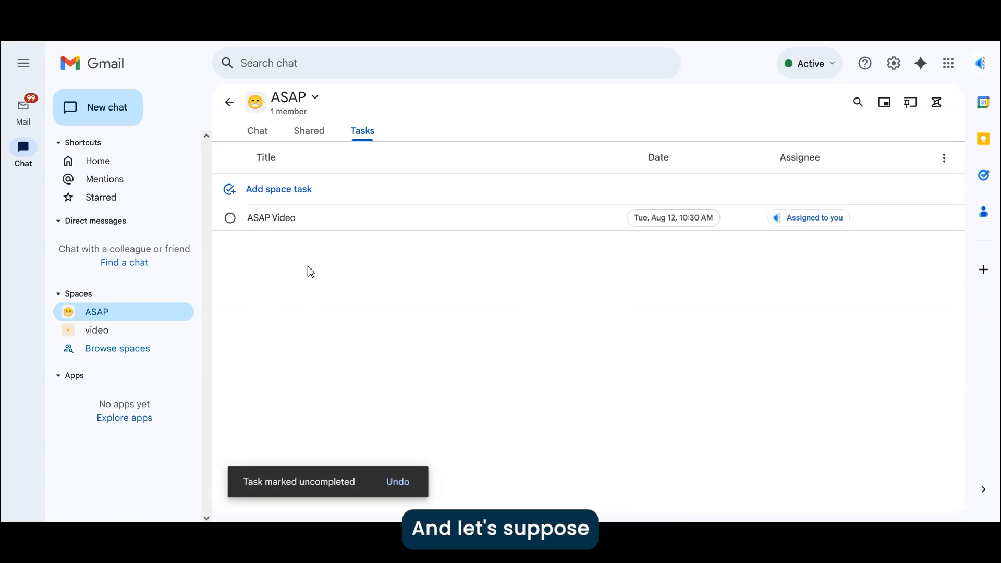
# Step: Delete the ASAP Video task for everyone in the ASAP space
pyautogui.moveTo(329, 227)
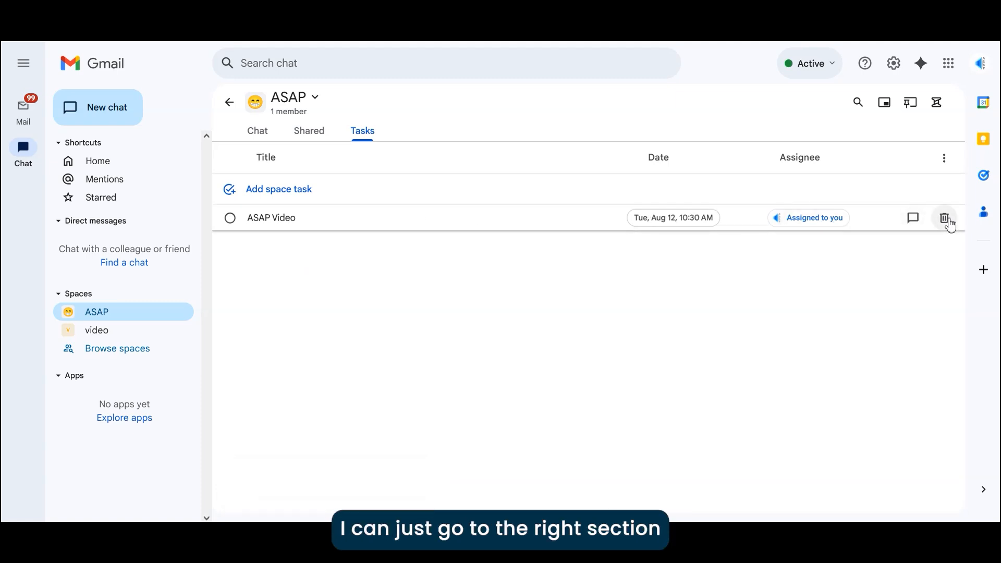
pyautogui.click(946, 219)
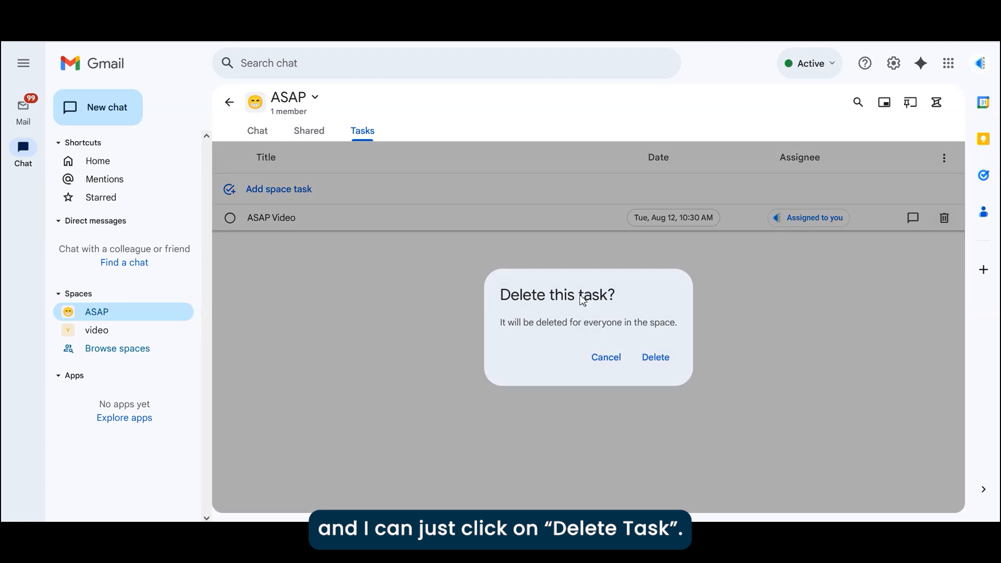
pyautogui.click(653, 357)
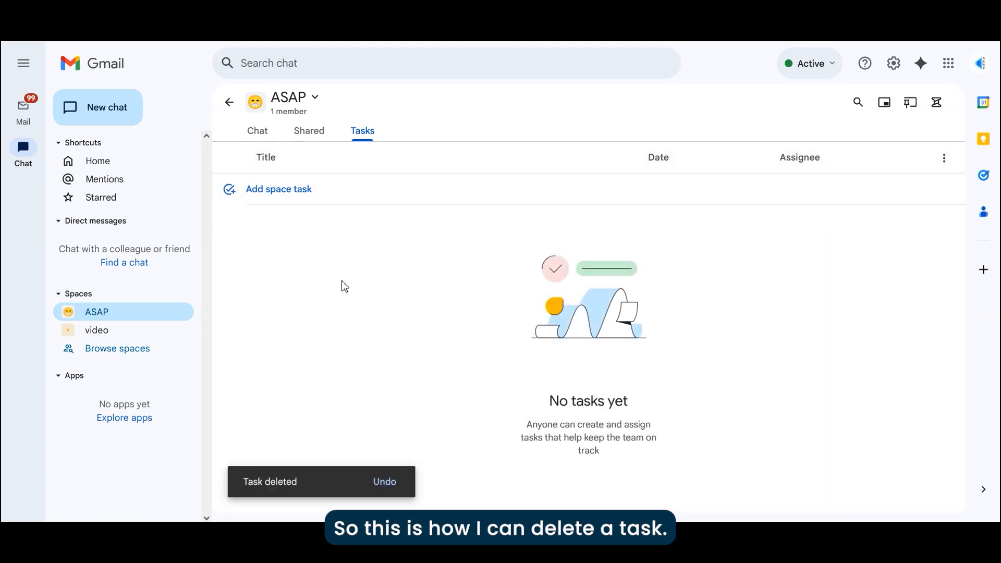
# Step: Open member management for the video space and review its invited and added members
pyautogui.click(259, 137)
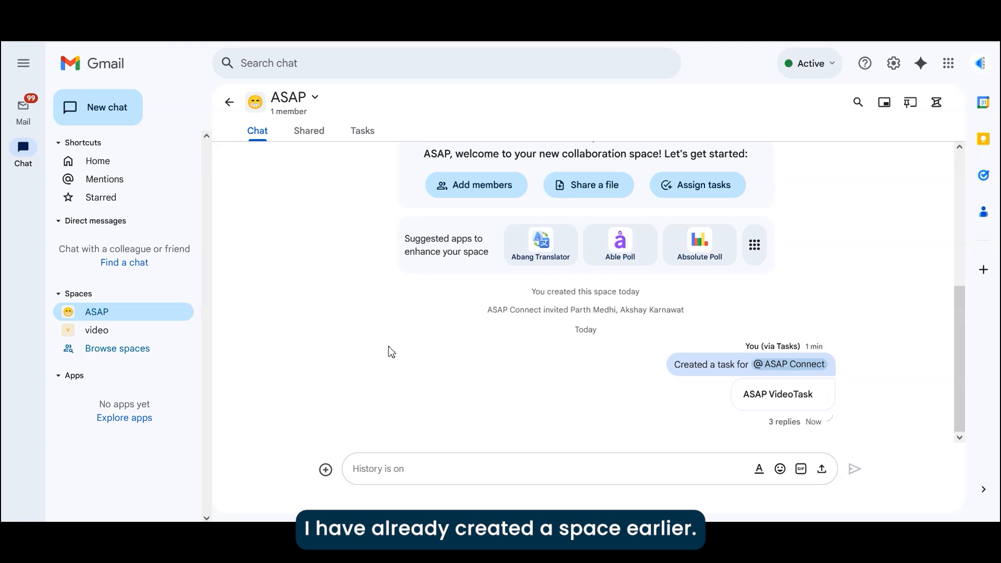
pyautogui.click(97, 330)
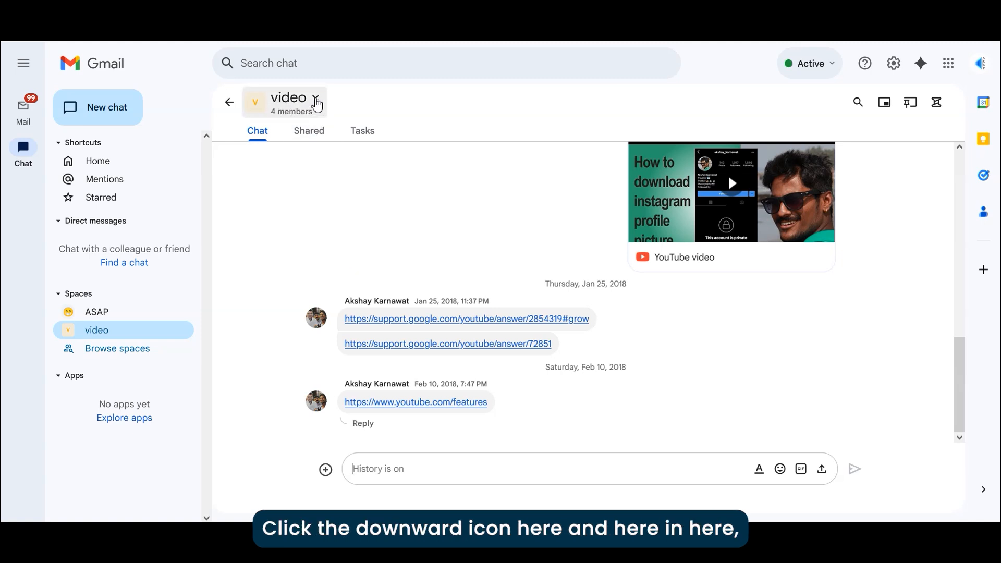
pyautogui.click(316, 99)
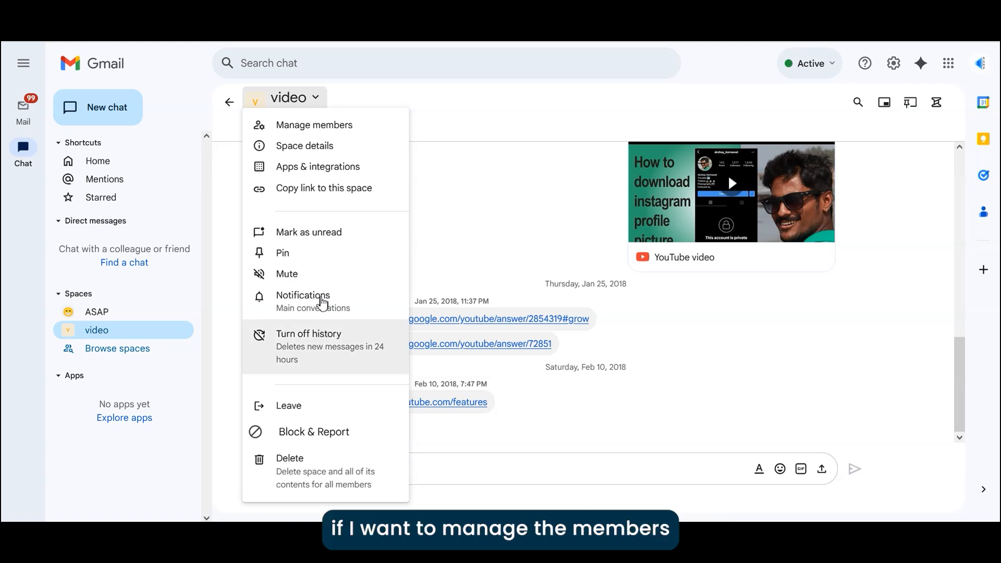
pyautogui.click(315, 135)
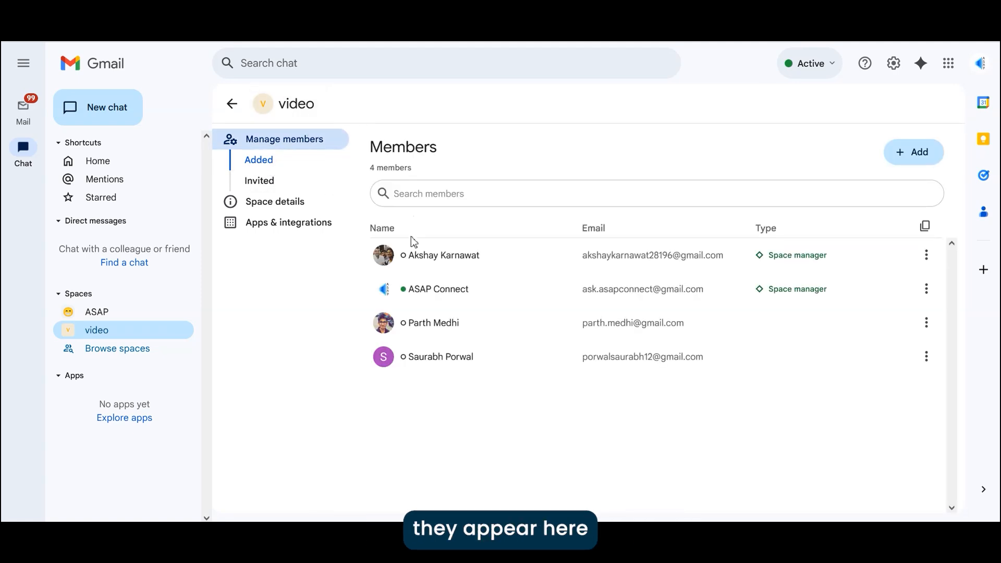
pyautogui.click(277, 183)
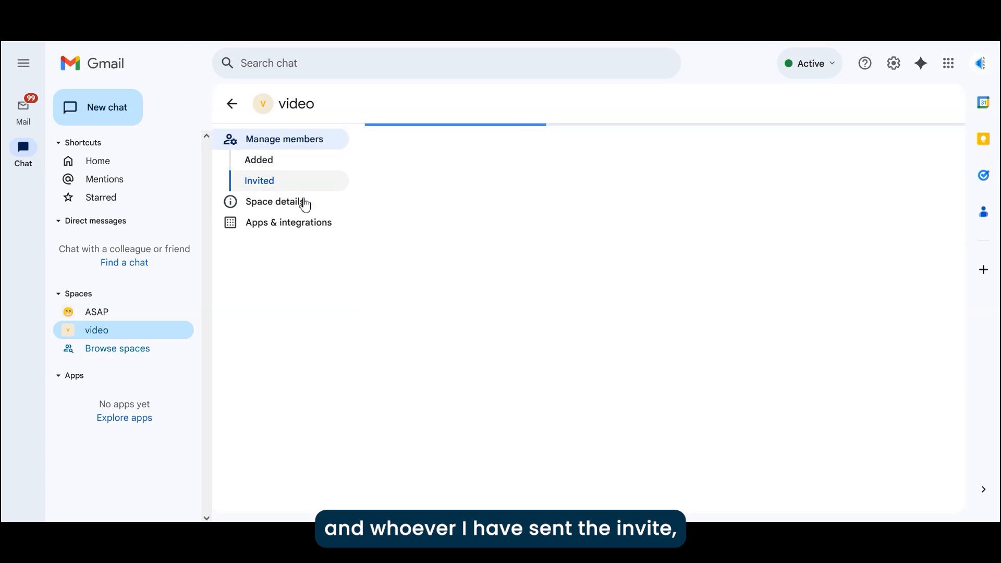
pyautogui.click(278, 164)
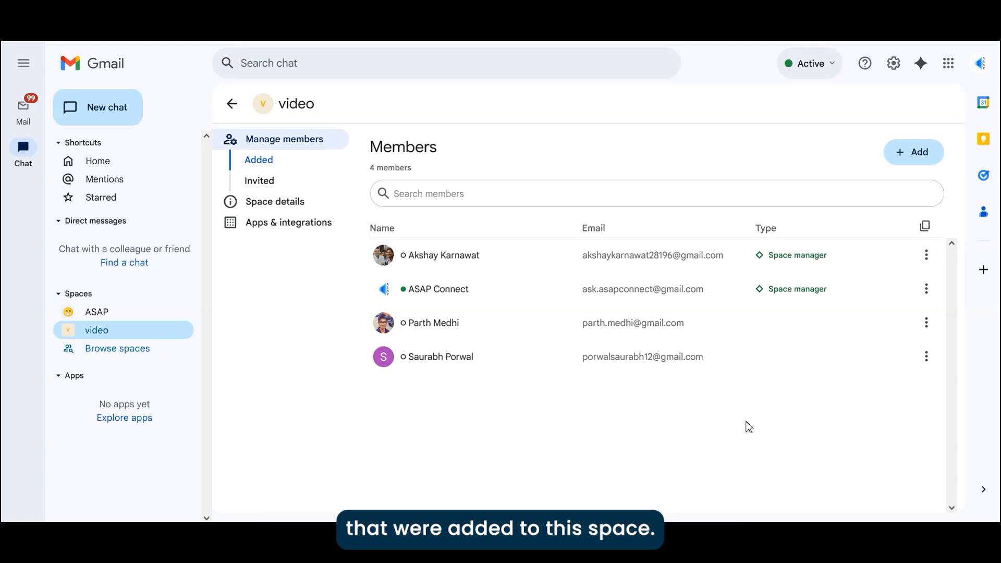
# Step: Remove the first-listed space manager from the video space and make the member listed right after ASAP Connect a space manager
pyautogui.click(927, 257)
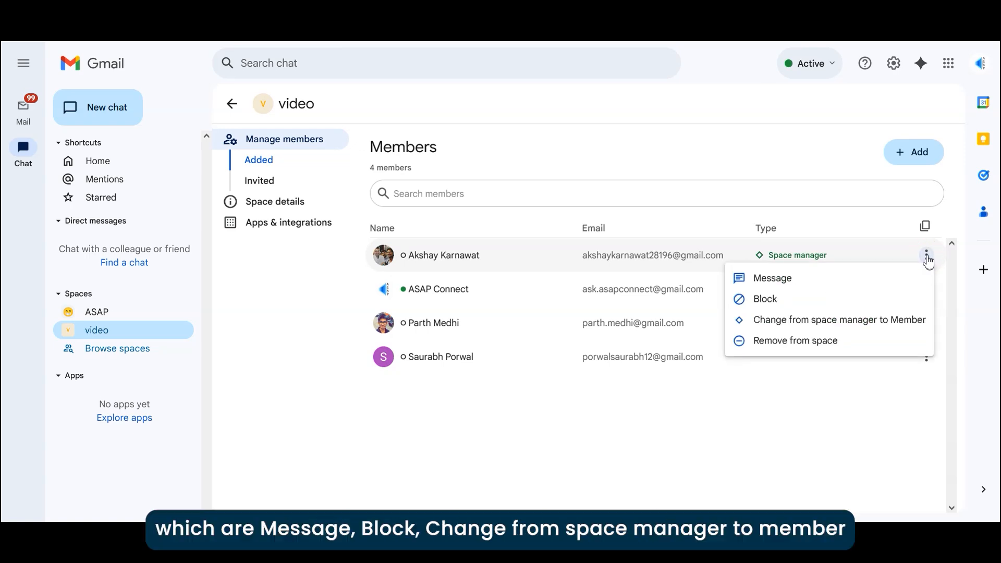
pyautogui.click(808, 347)
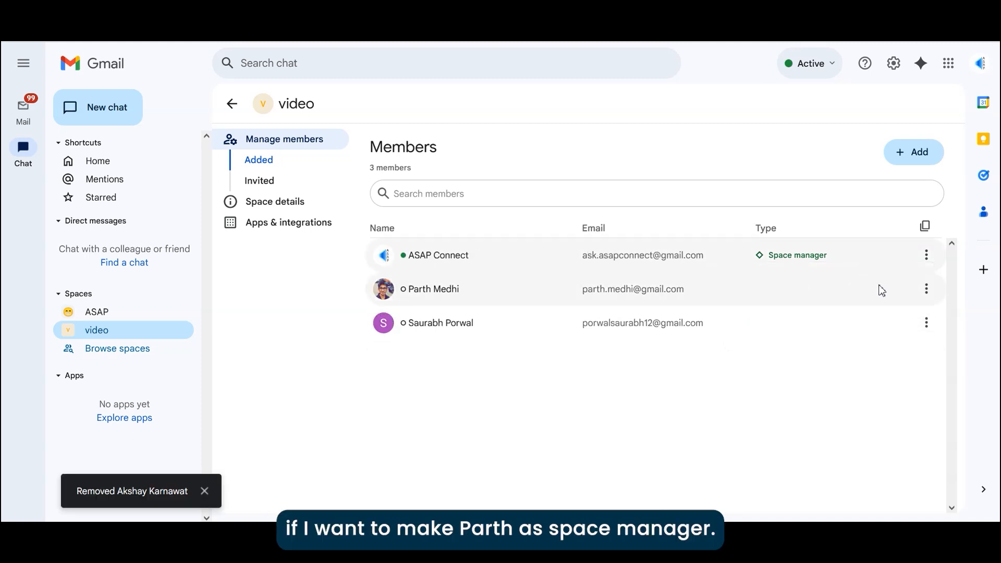
pyautogui.click(926, 290)
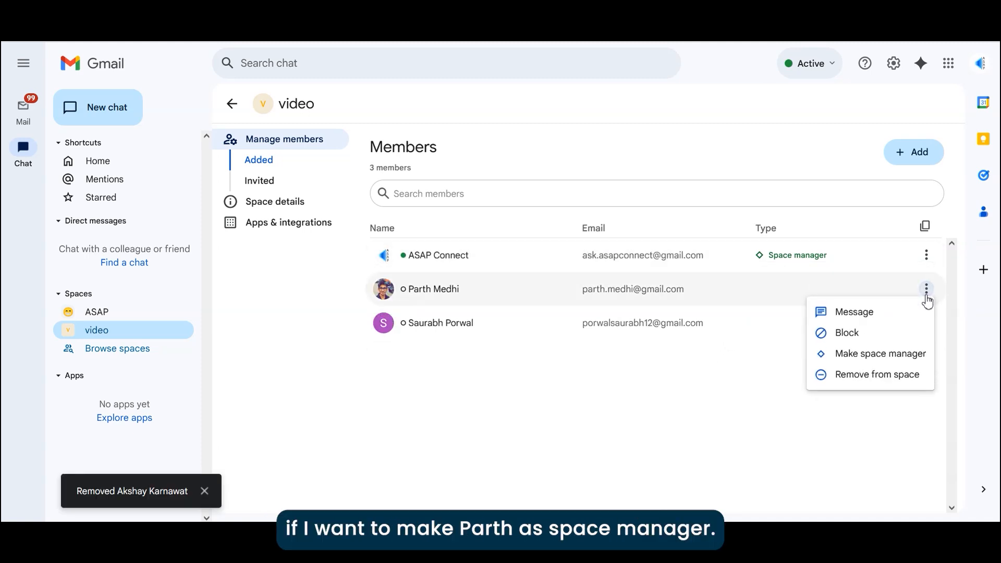
pyautogui.click(878, 354)
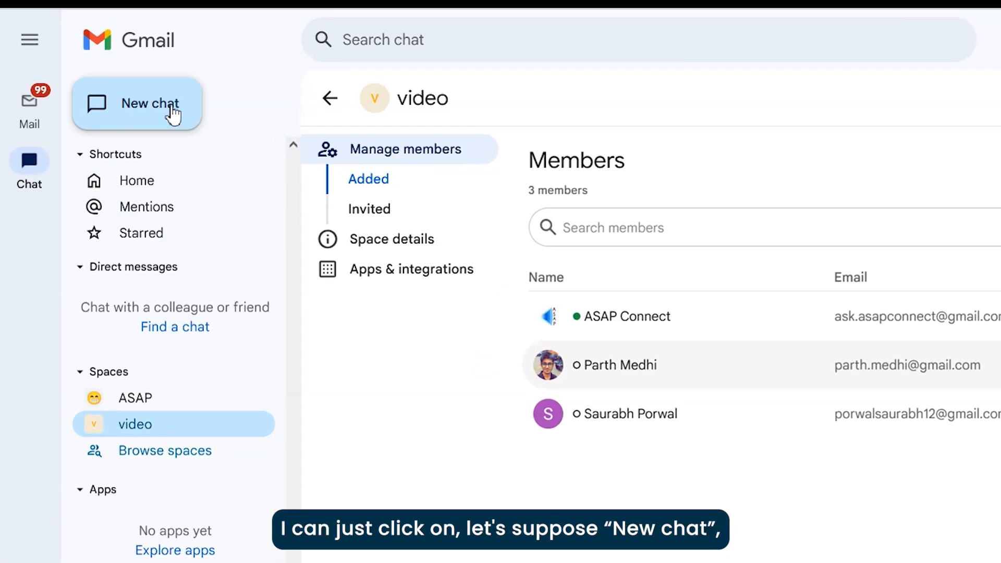
# Step: Find the Google Drive chat app in the Google Workspace Marketplace, install it with the requested permission, and close the marketplace
pyautogui.click(197, 111)
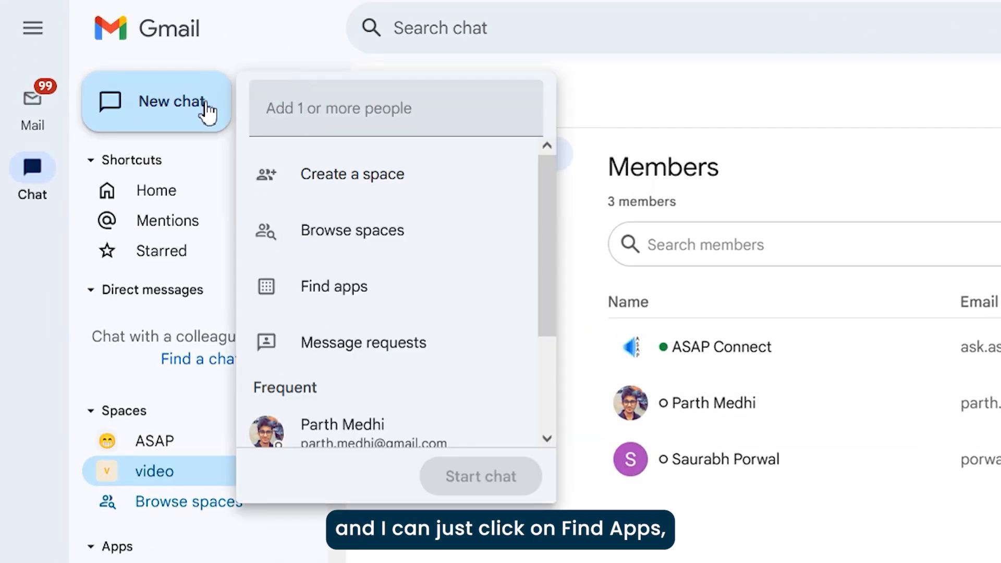
pyautogui.click(383, 293)
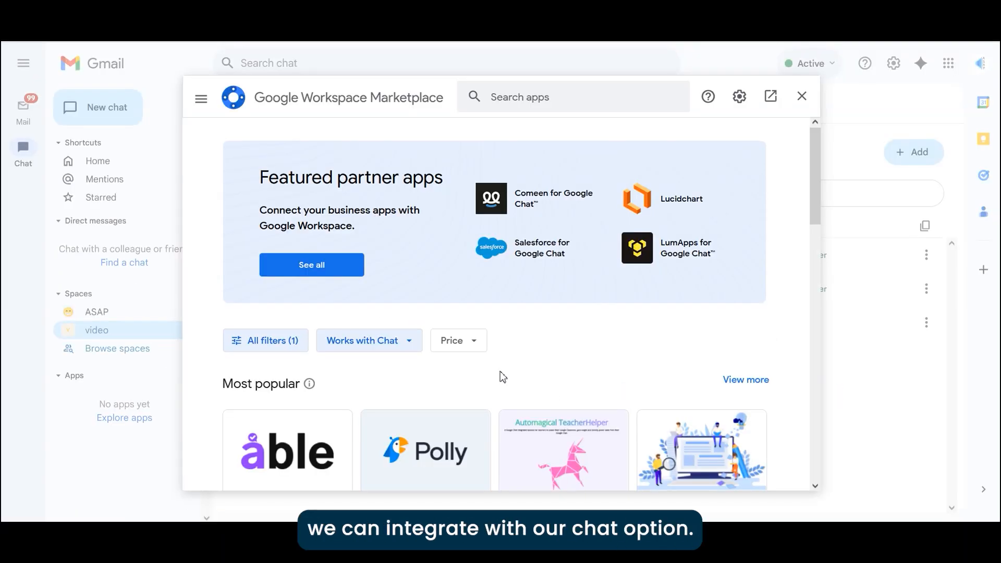
pyautogui.scroll(-4, 508, 365)
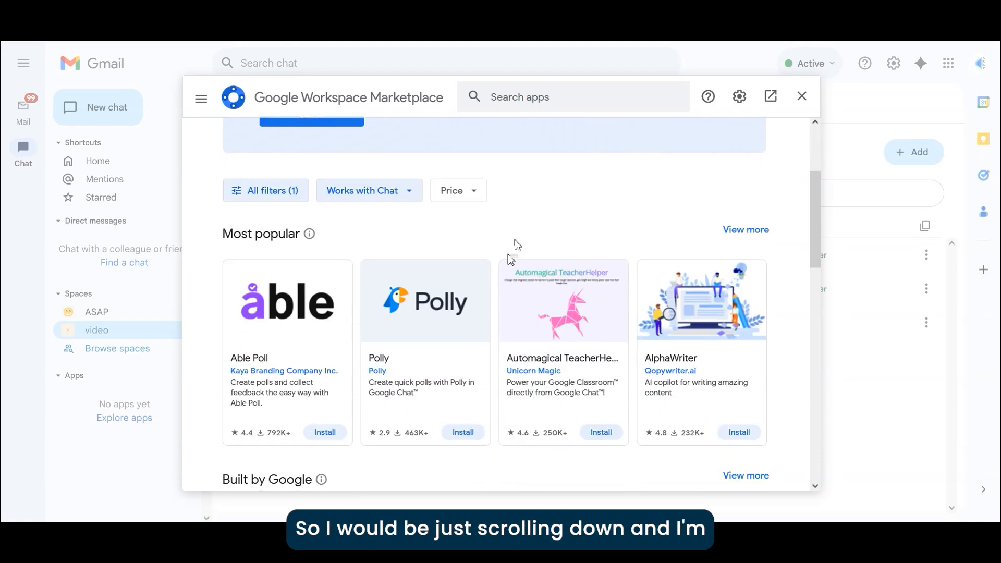
pyautogui.scroll(4, 513, 248)
pyautogui.scroll(-9, 536, 281)
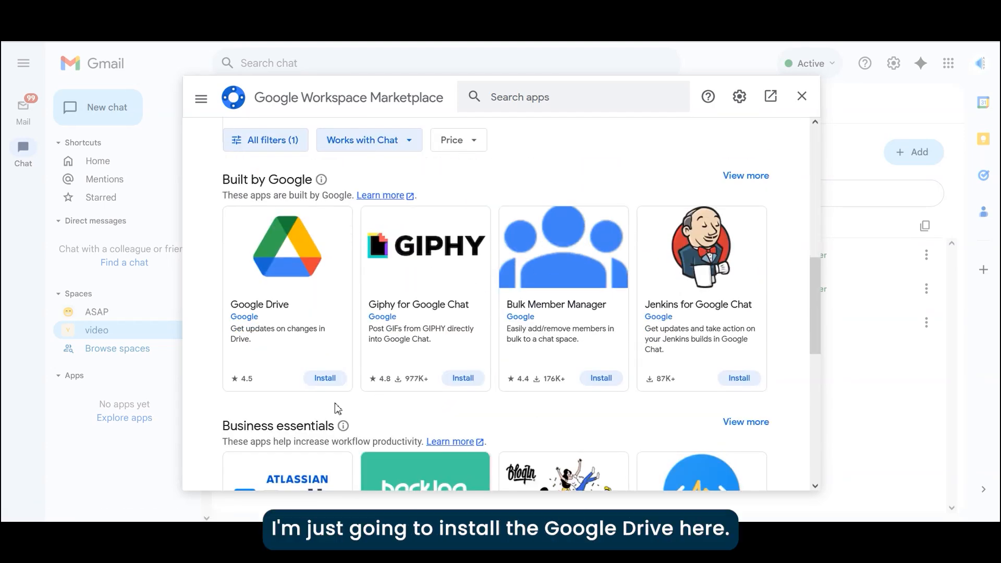
pyautogui.click(326, 379)
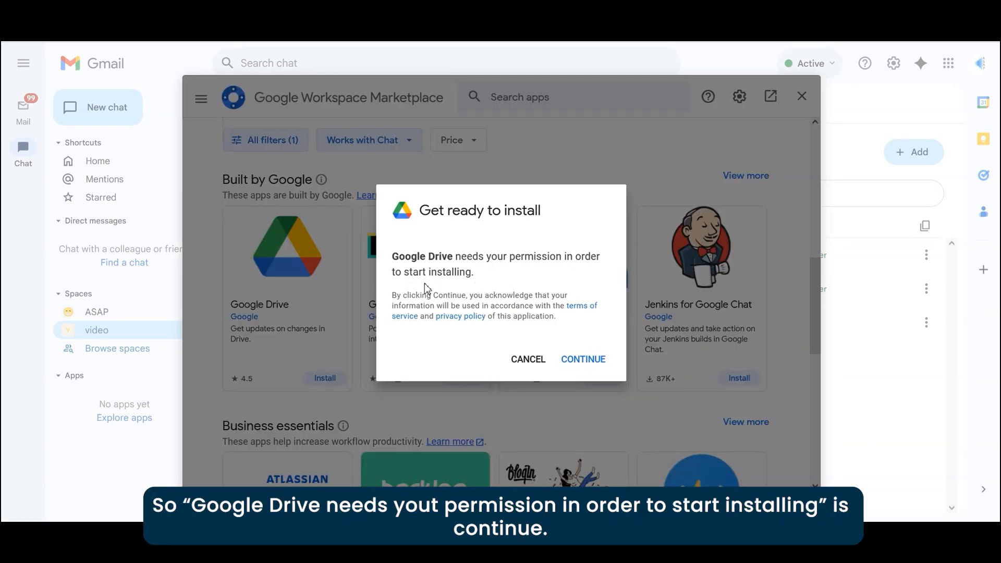
pyautogui.click(580, 358)
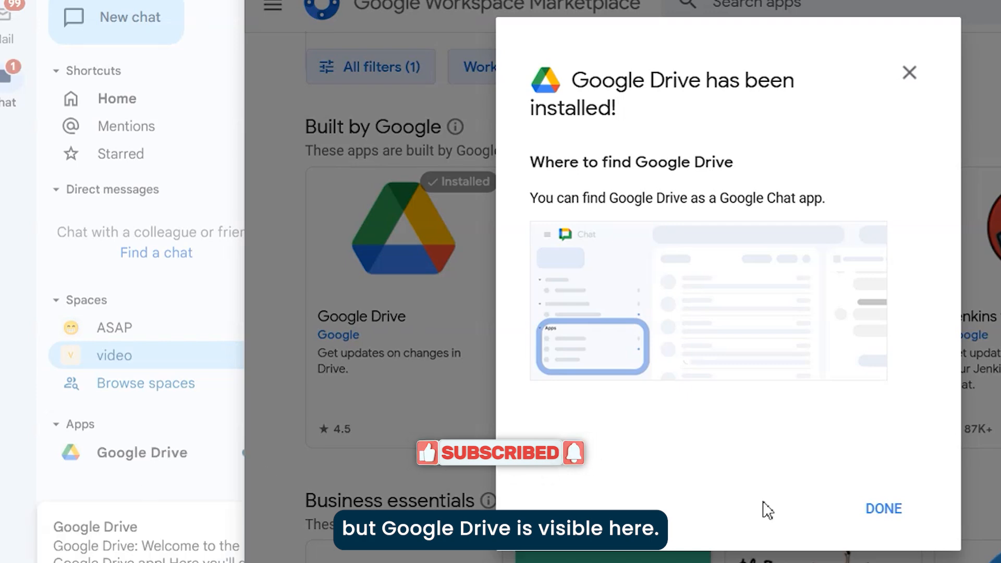
pyautogui.click(881, 508)
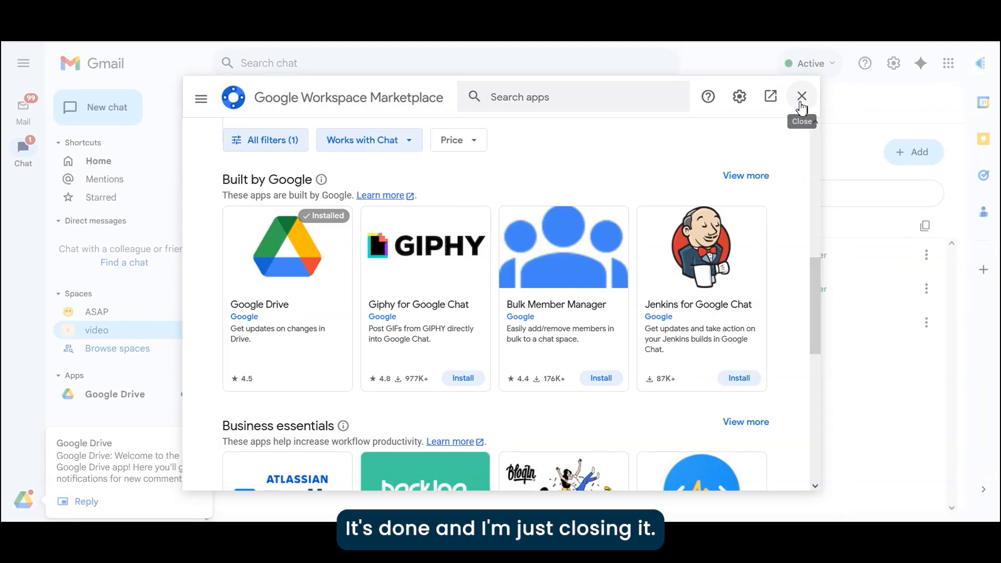
pyautogui.click(805, 105)
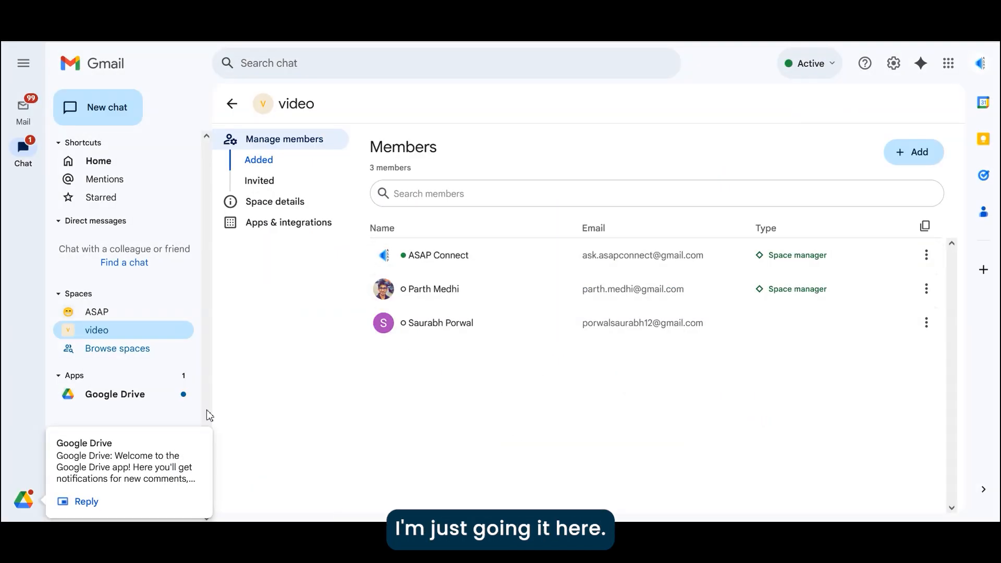
# Step: Open the Google Drive app's conversation and uninstall the app from Google Chat
pyautogui.click(117, 396)
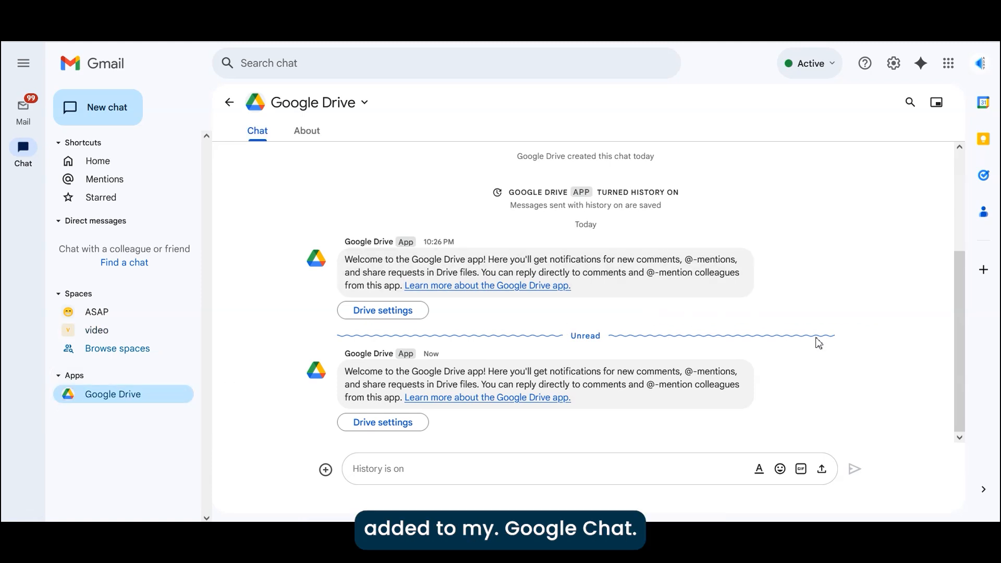
pyautogui.click(184, 395)
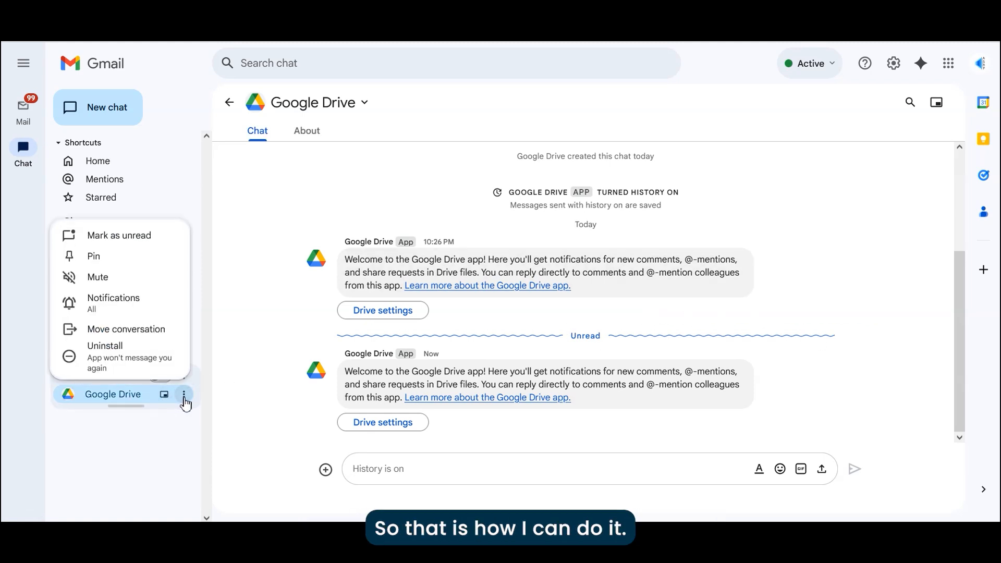
pyautogui.click(172, 422)
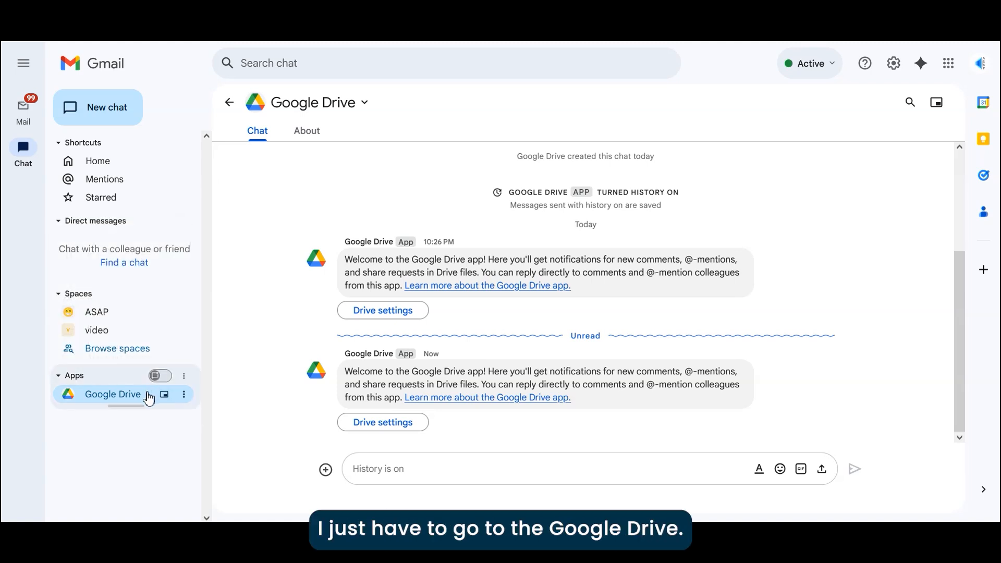
pyautogui.click(184, 394)
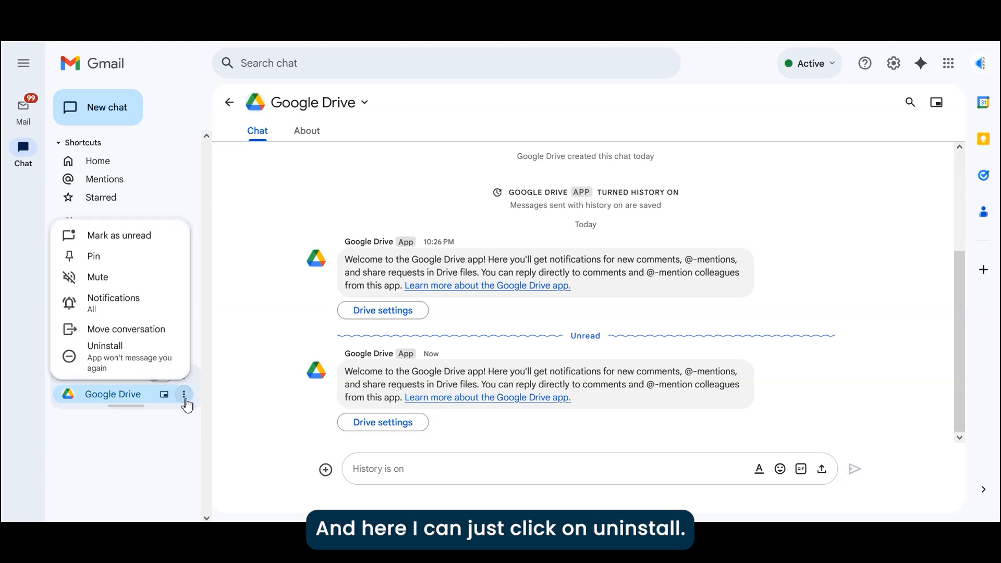
pyautogui.click(136, 361)
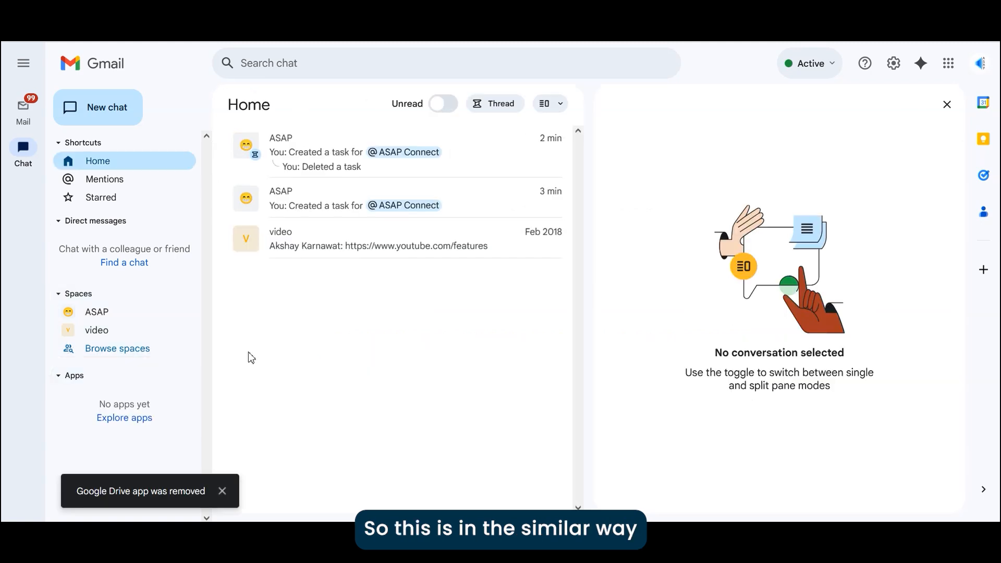